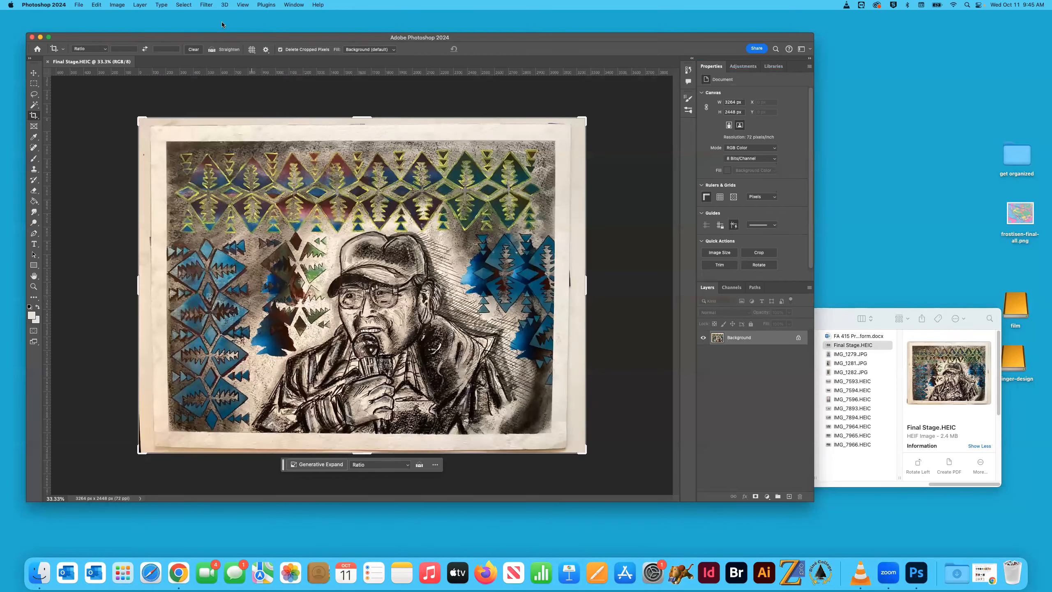
# Open the Lens Correction filter on the photographed artwork.
pyautogui.click(205, 4)
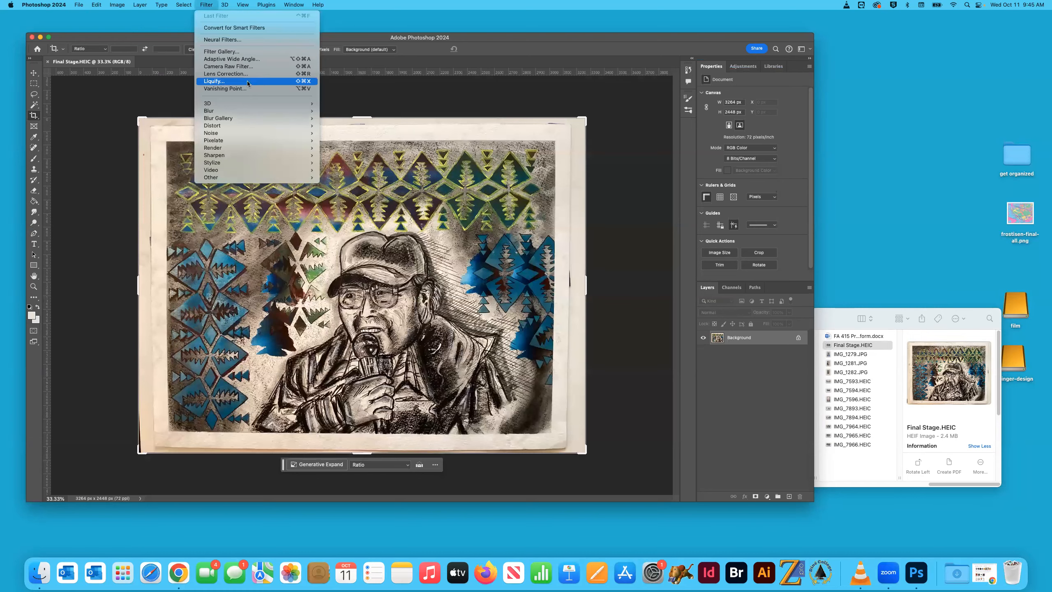
pyautogui.click(236, 74)
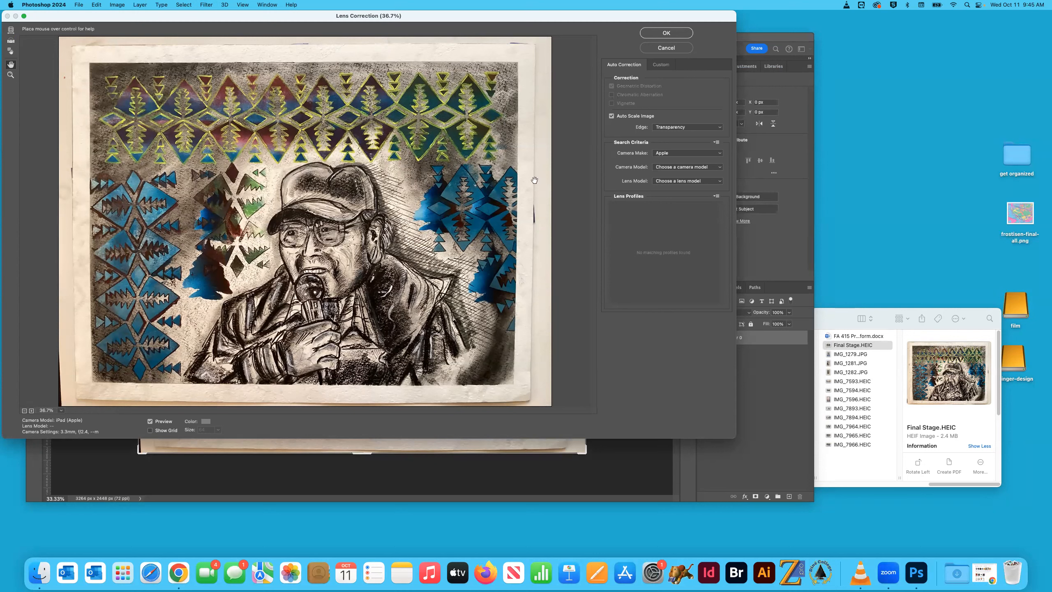
# Try the iPhone 11 camera model for automatic lens correction, and set the camera model back to unselected.
pyautogui.click(709, 155)
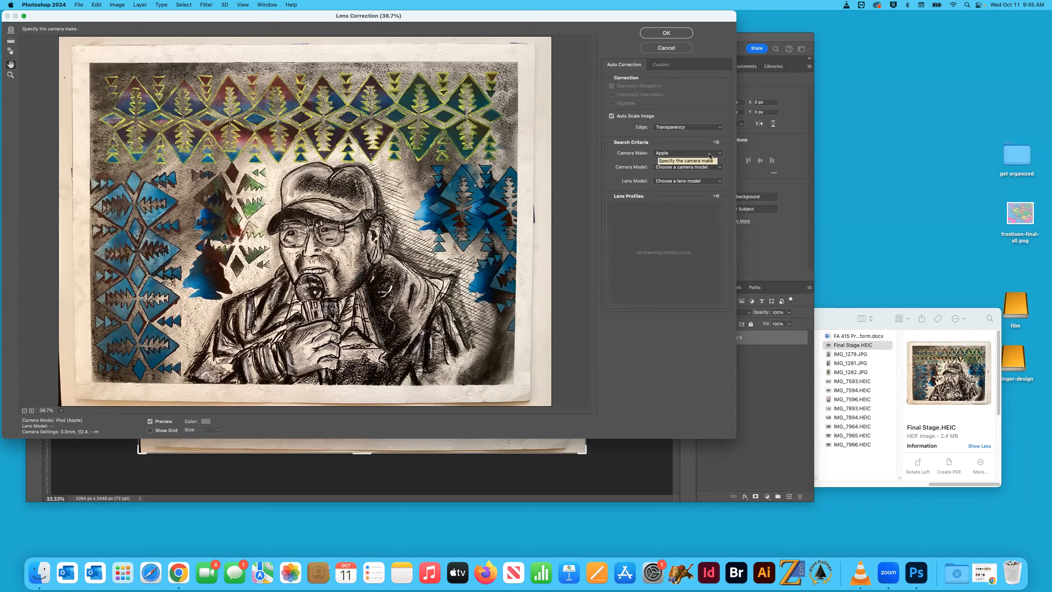
pyautogui.click(720, 159)
pyautogui.click(703, 168)
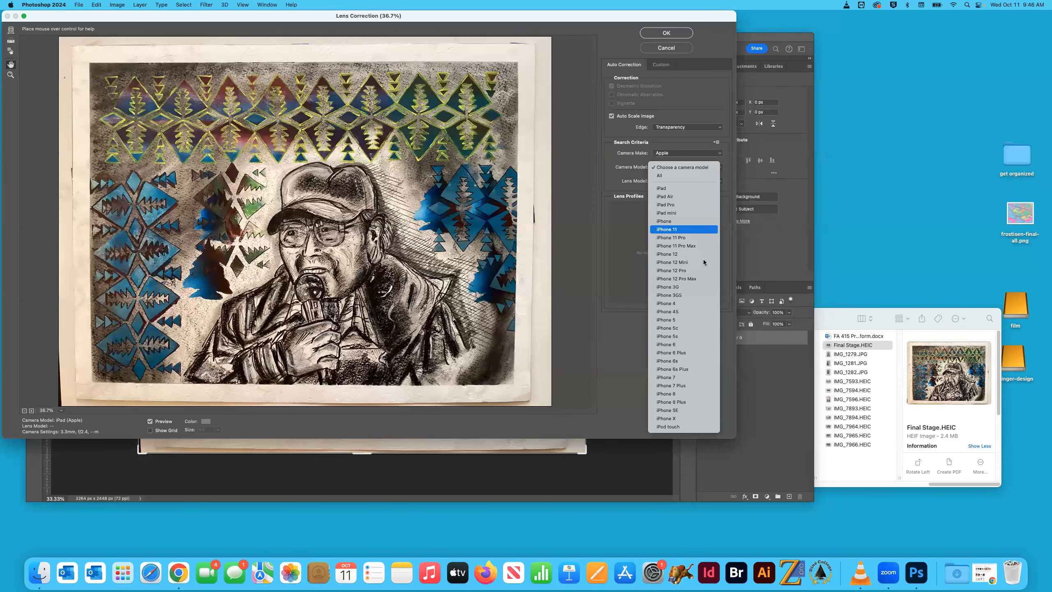
pyautogui.click(678, 232)
pyautogui.click(691, 168)
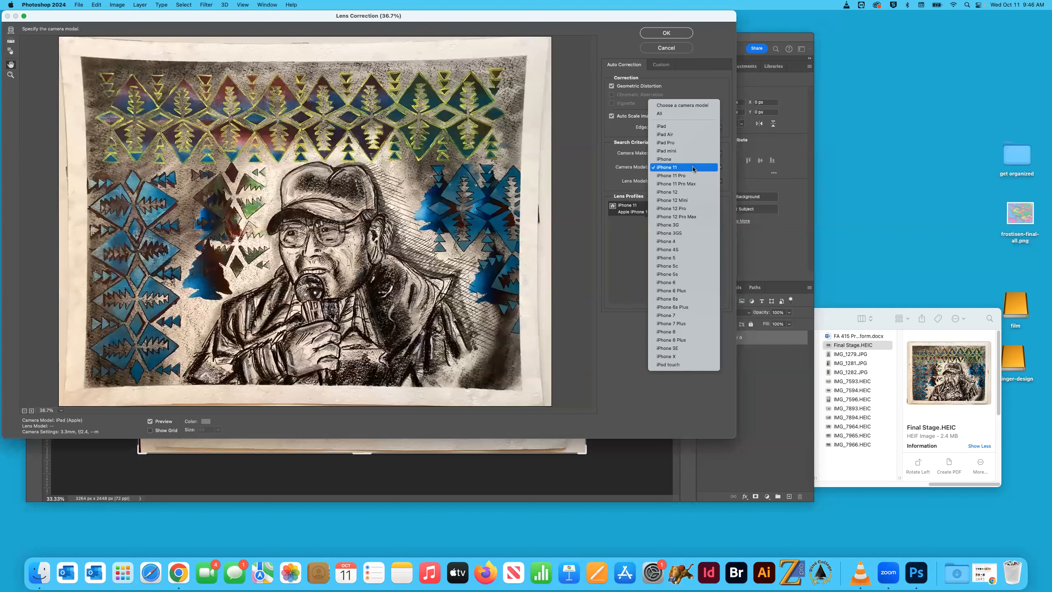
pyautogui.click(684, 106)
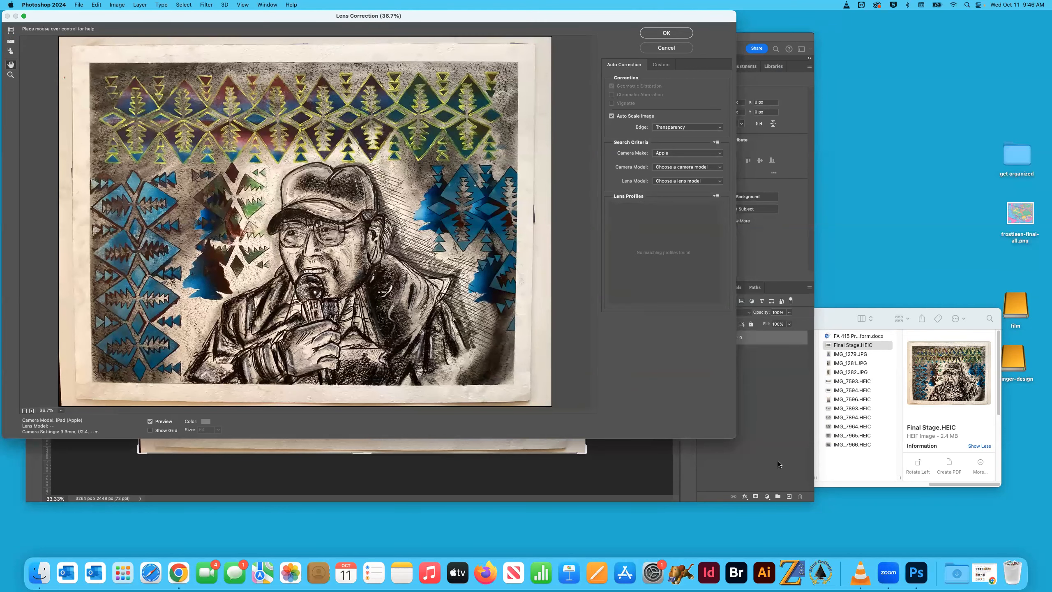
# Apply Lens Correction with Apple as the camera make and no camera or lens model chosen.
pyautogui.moveTo(439, 21); pyautogui.dragTo(451, 29)
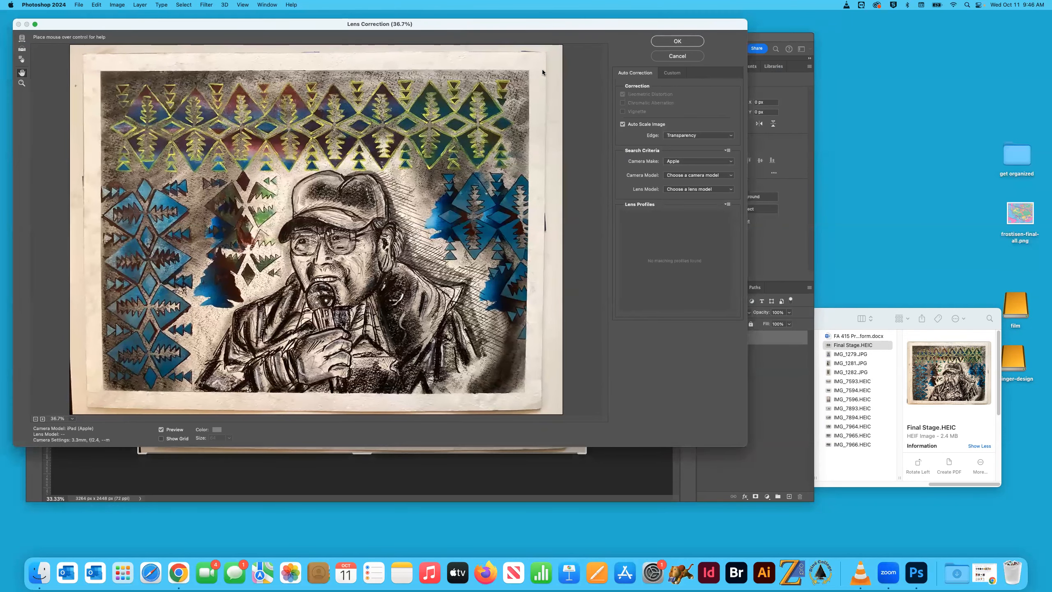
pyautogui.moveTo(543, 72); pyautogui.dragTo(542, 72)
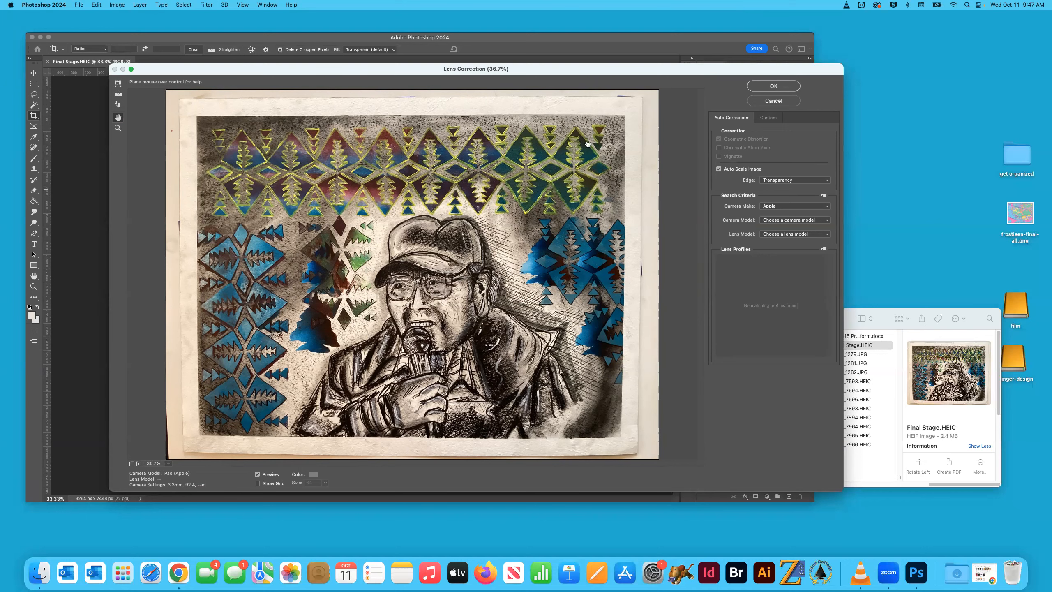
pyautogui.click(773, 86)
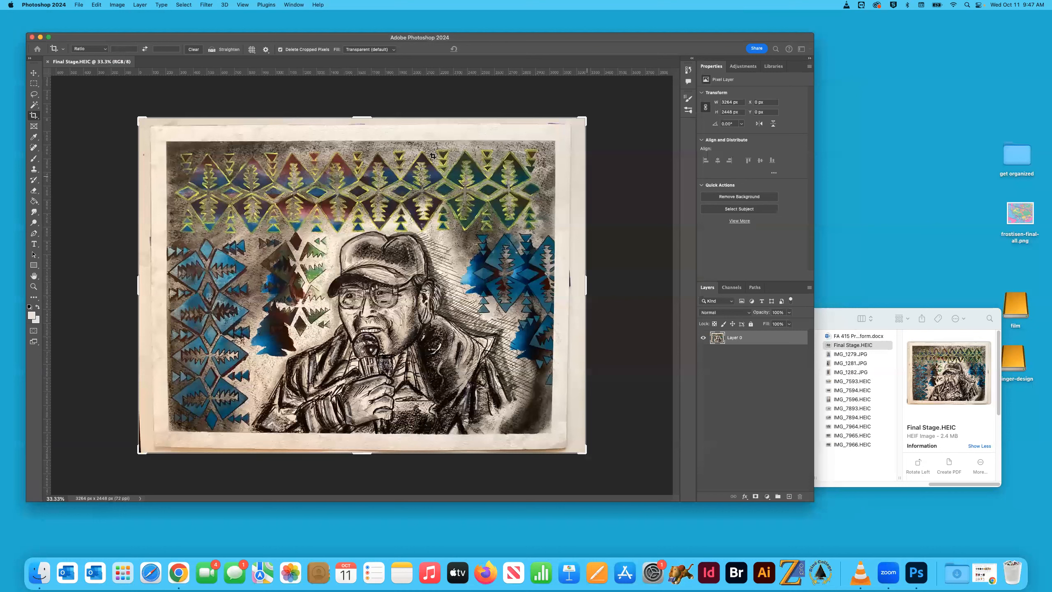
# Enlarge the application window and straighten the photo along the drawing's upper edge, from its left corner to its right corner.
pyautogui.click(212, 50)
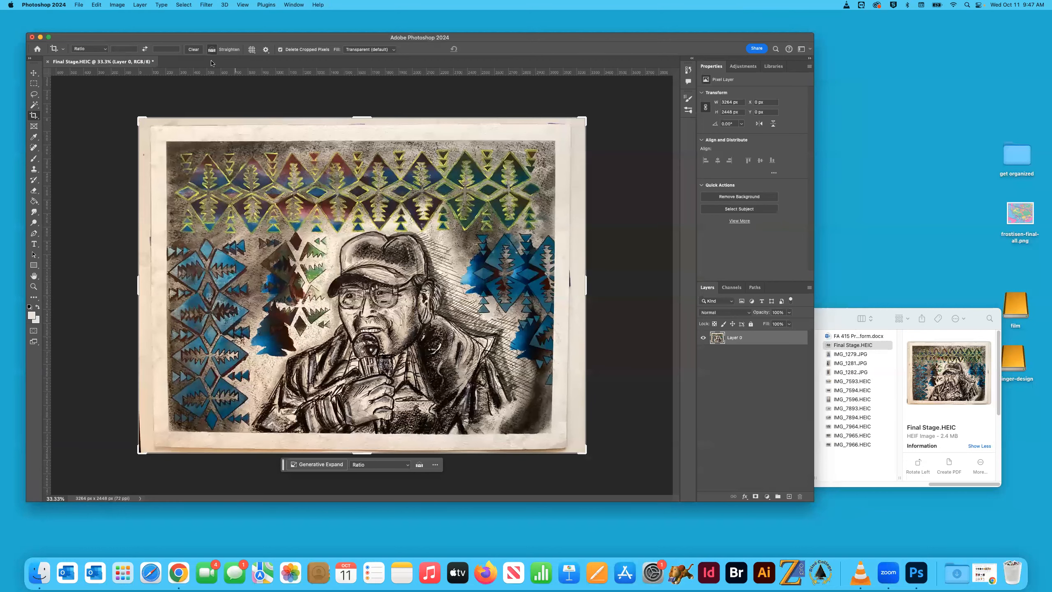
pyautogui.press('super+plus')
pyautogui.press('super+plus')
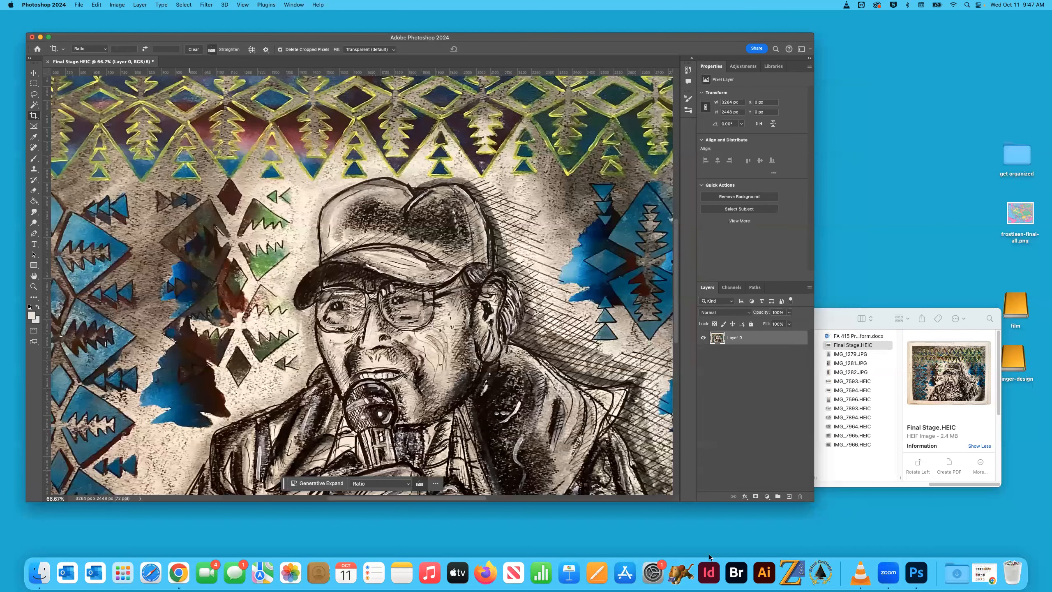
pyautogui.moveTo(812, 503); pyautogui.dragTo(1033, 543)
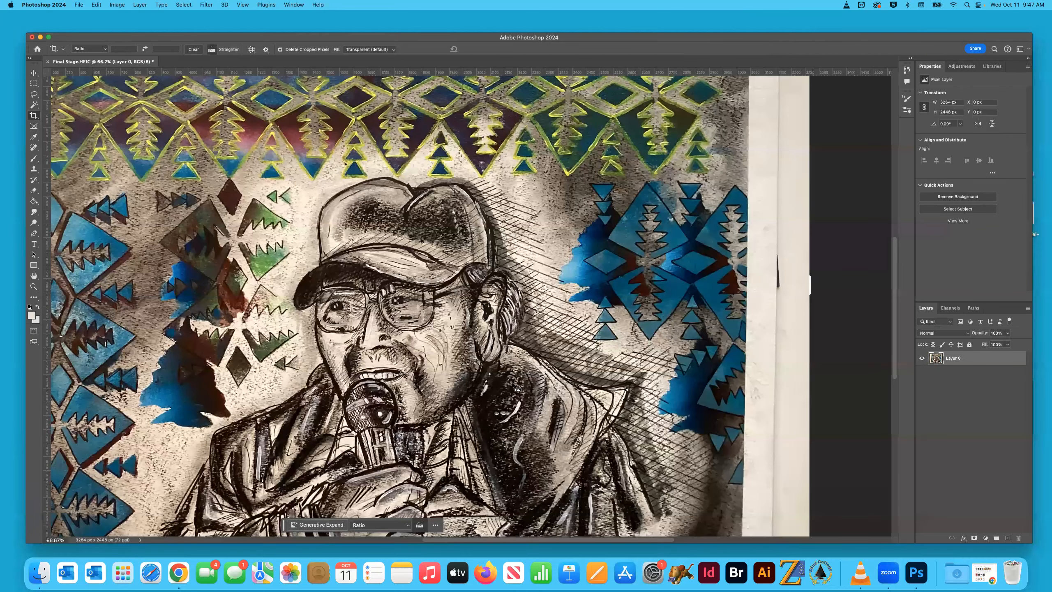
pyautogui.hscroll(-5, 517, 388)
pyautogui.scroll(3, 518, 389)
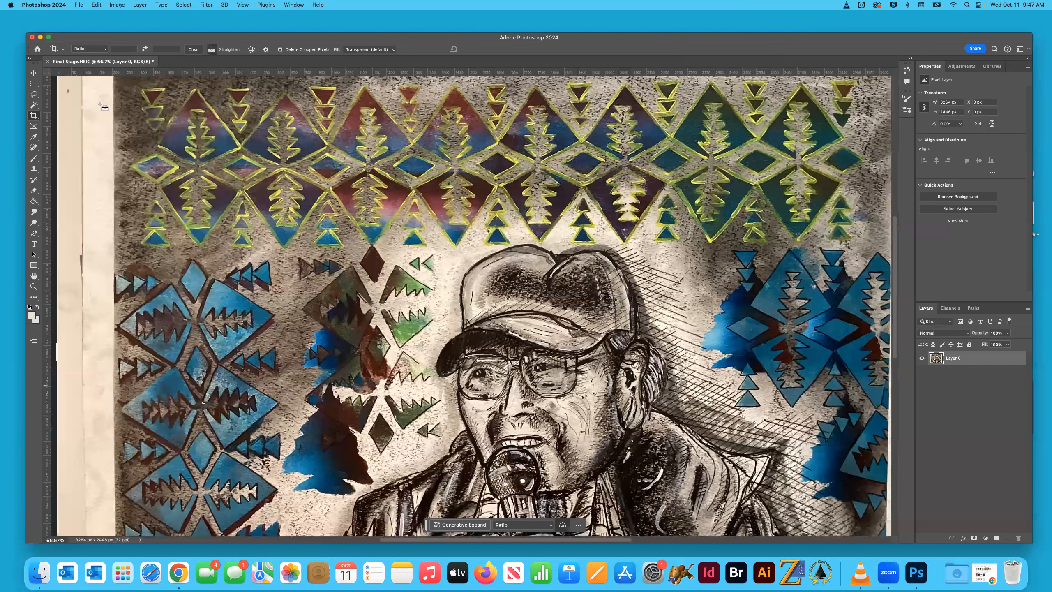
pyautogui.scroll(3, 95, 104)
pyautogui.hscroll(1, 95, 104)
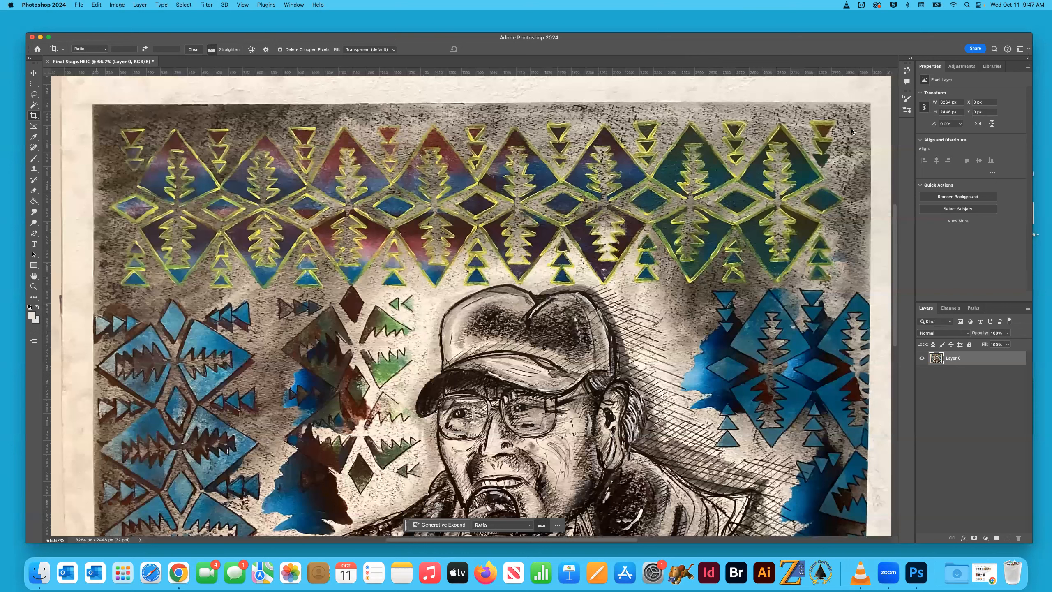
pyautogui.moveTo(870, 111); pyautogui.dragTo(867, 105)
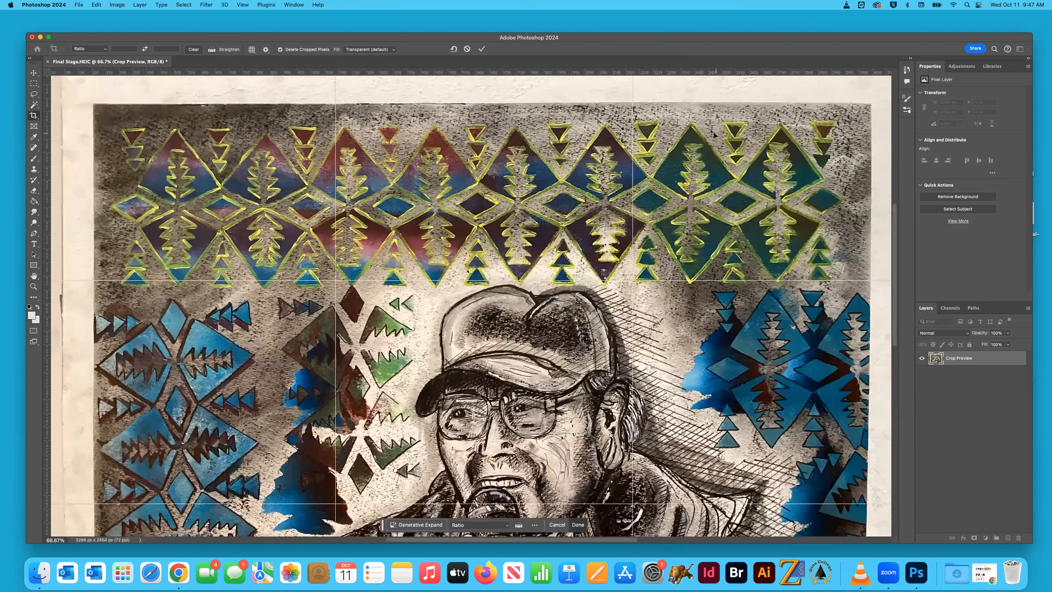
# Examine the straightened photo as a whole and along the paper's lower, right and upper borders.
pyautogui.press('super+minus')
pyautogui.press('super+minus')
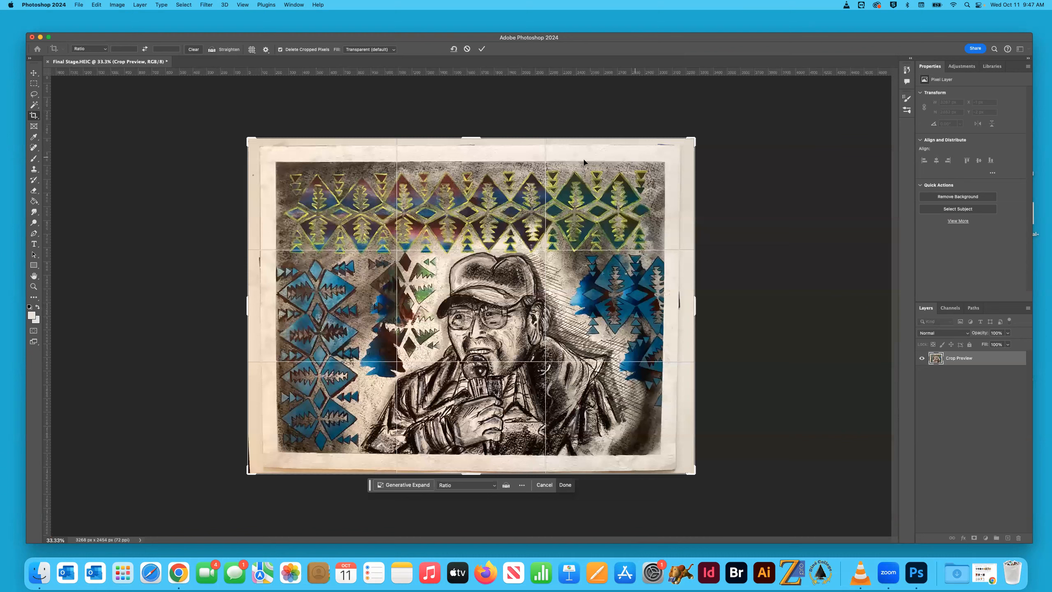
pyautogui.press('super+plus')
pyautogui.press('super+plus')
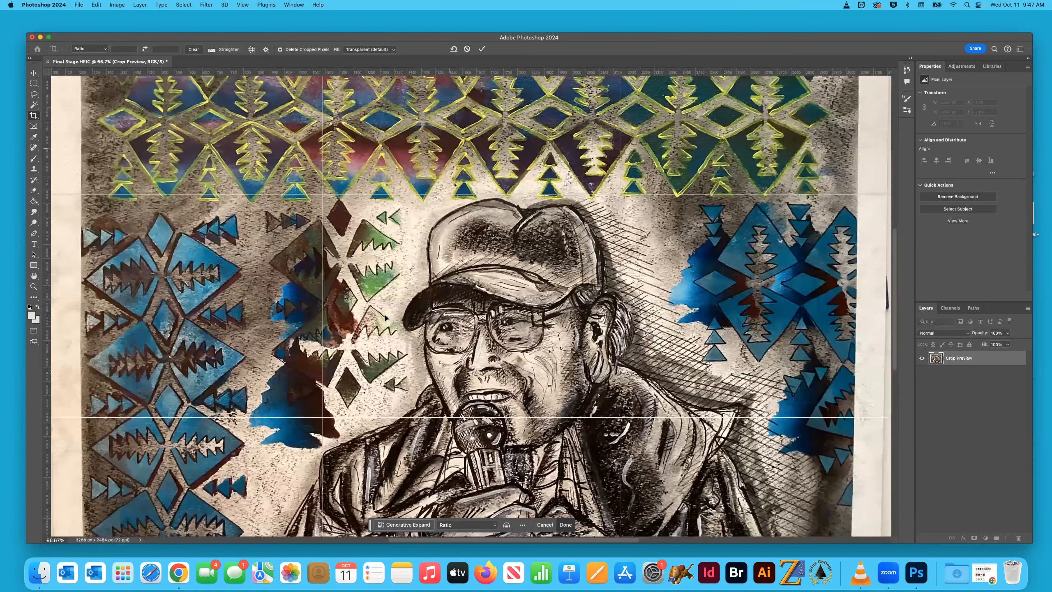
pyautogui.scroll(-10, 281, 171)
pyautogui.hscroll(-8, 281, 172)
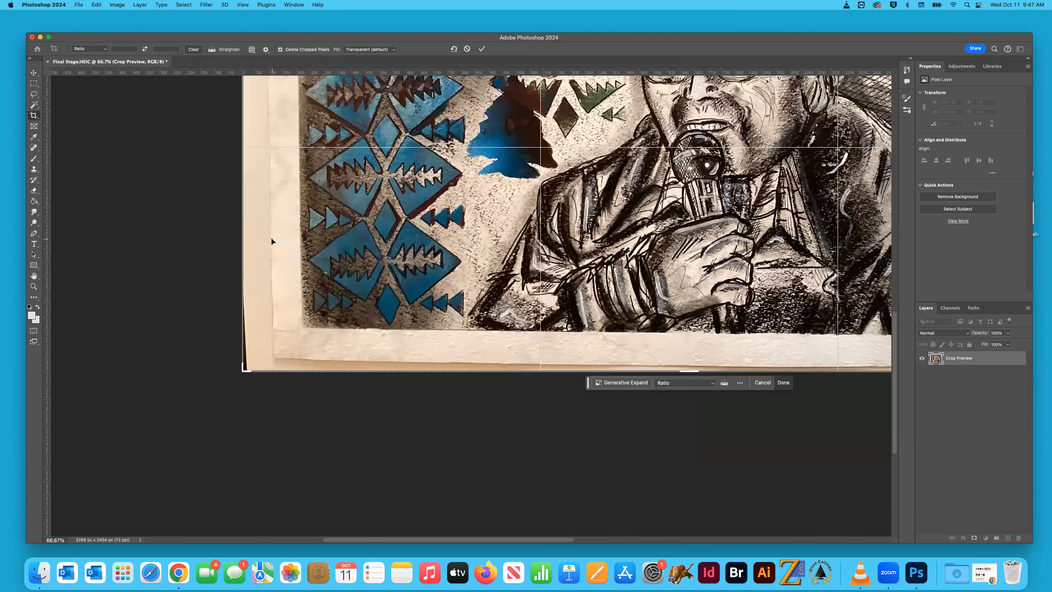
pyautogui.hscroll(1, 363, 293)
pyautogui.hscroll(5, 363, 294)
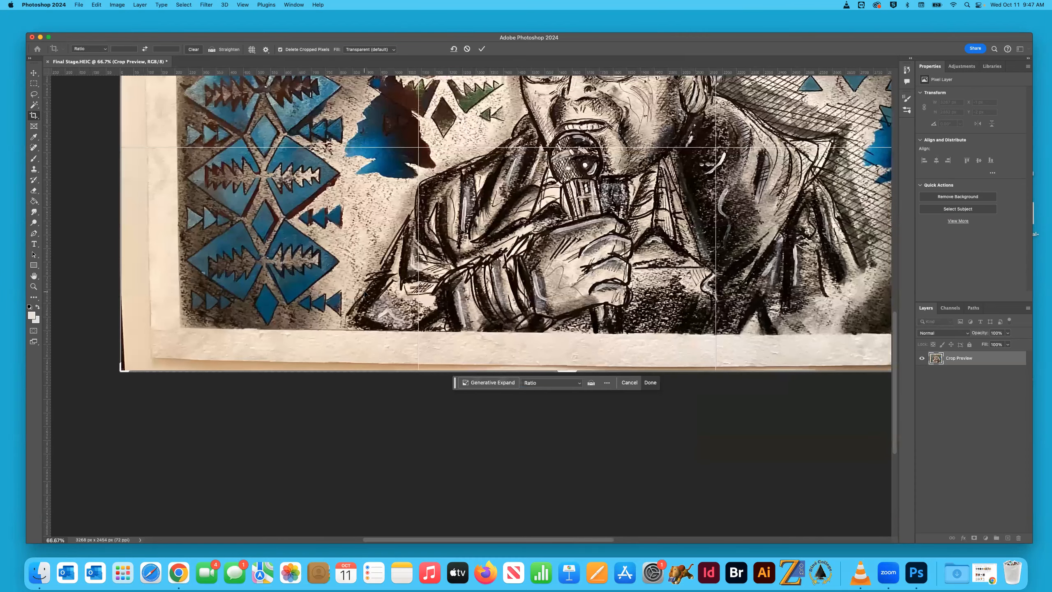
pyautogui.scroll(10, 365, 294)
pyautogui.hscroll(12, 365, 293)
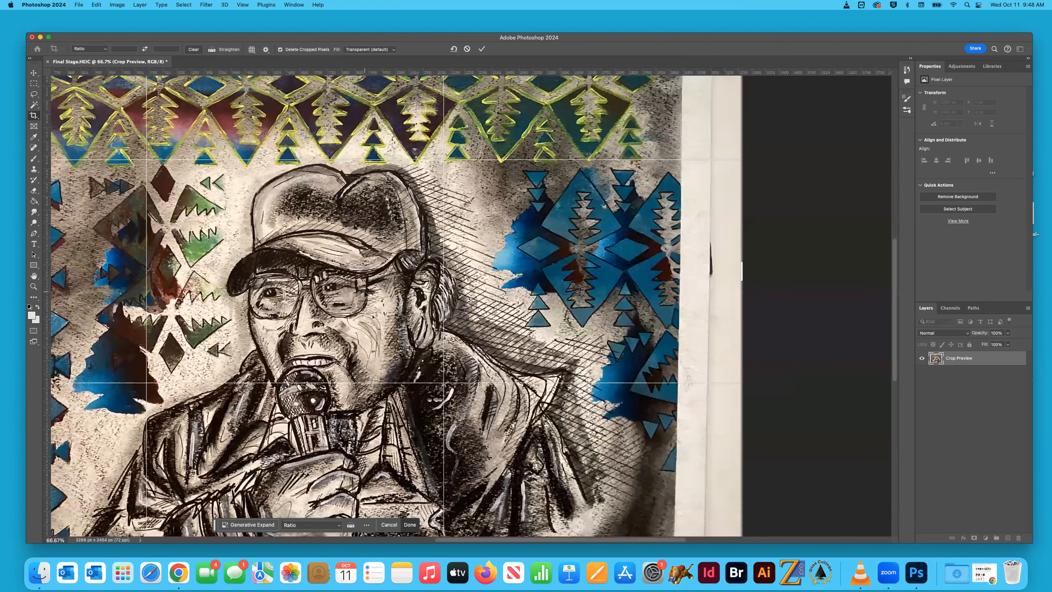
pyautogui.scroll(7, 365, 294)
pyautogui.hscroll(-7, 365, 293)
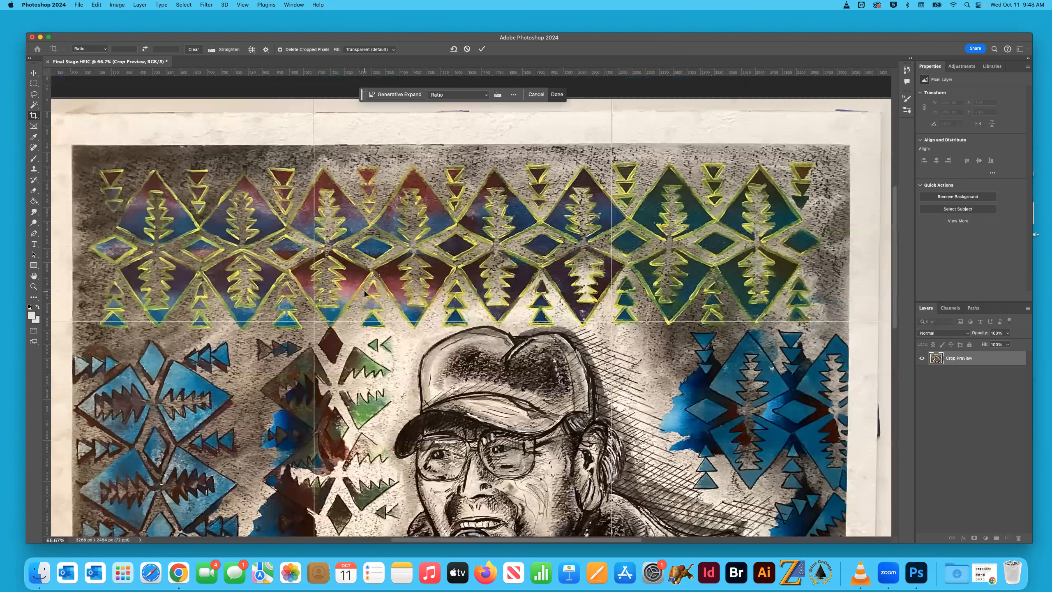
pyautogui.scroll(2, 365, 293)
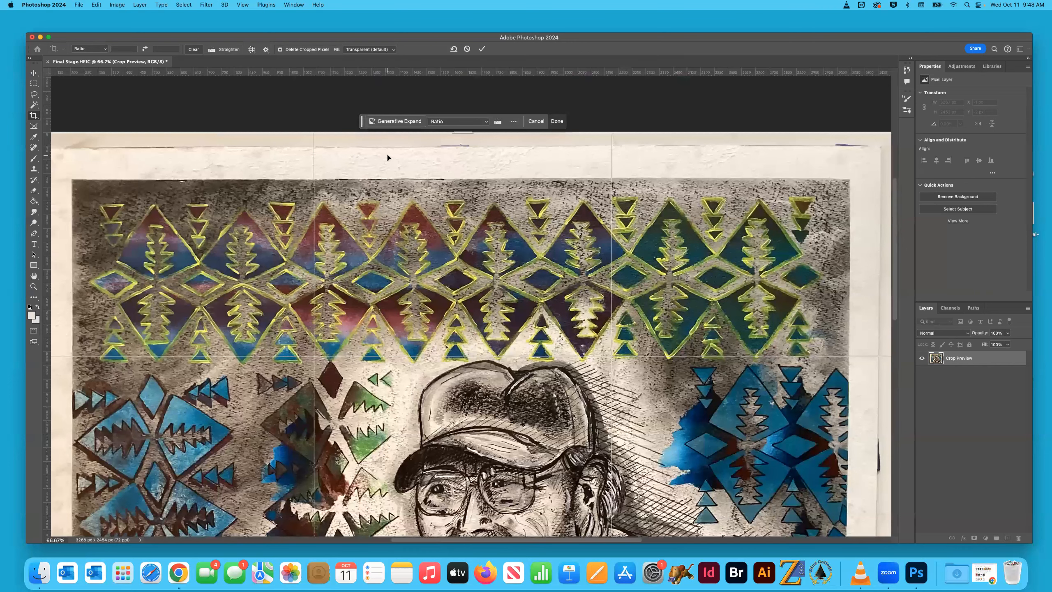
# Lower the crop's top boundary to the paper's upper edge, refining it at high zoom near the upper-right corner.
pyautogui.moveTo(465, 133); pyautogui.dragTo(467, 137)
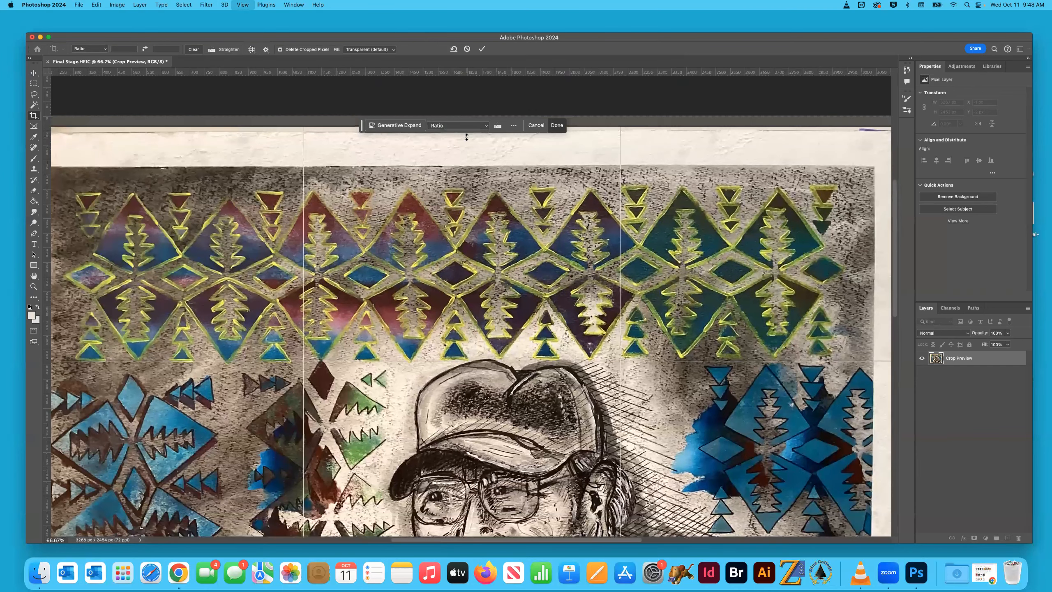
pyautogui.press('super+equal')
pyautogui.press('super+equal')
pyautogui.press('super+equal')
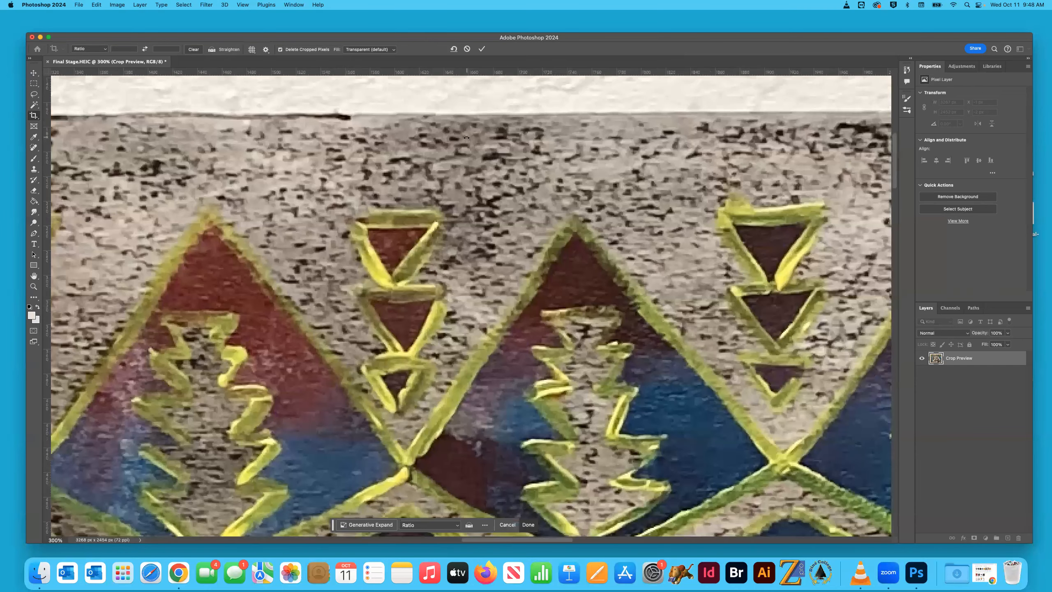
pyautogui.hscroll(15, 467, 137)
pyautogui.scroll(5, 466, 137)
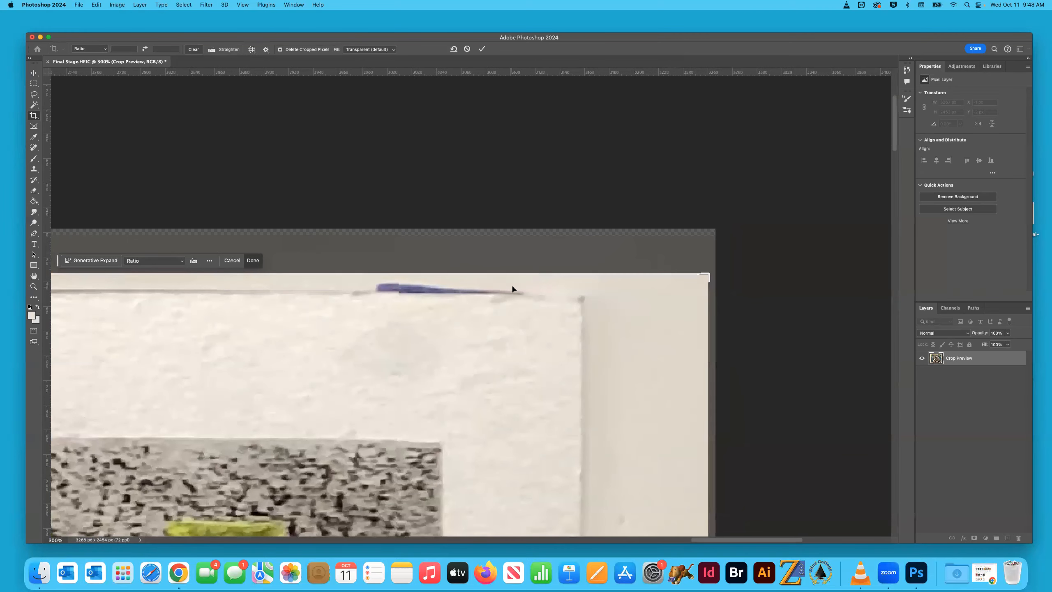
pyautogui.press('super+equal')
pyautogui.moveTo(513, 263); pyautogui.dragTo(516, 275)
# Check the crop's top boundary against the paper's upper edge along its full width.
pyautogui.hscroll(-15, 517, 273)
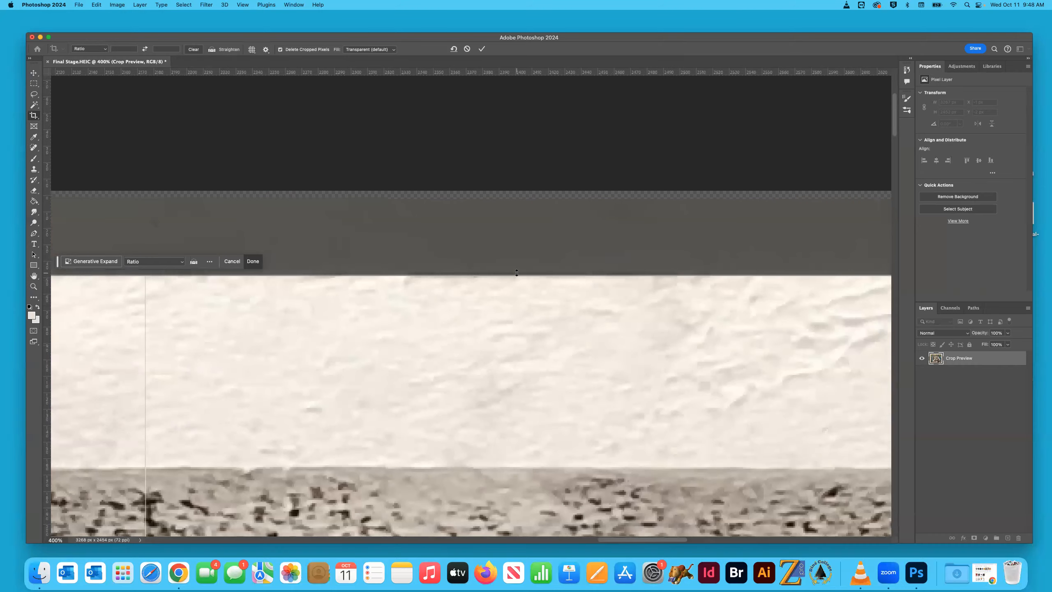
pyautogui.hscroll(-20, 517, 272)
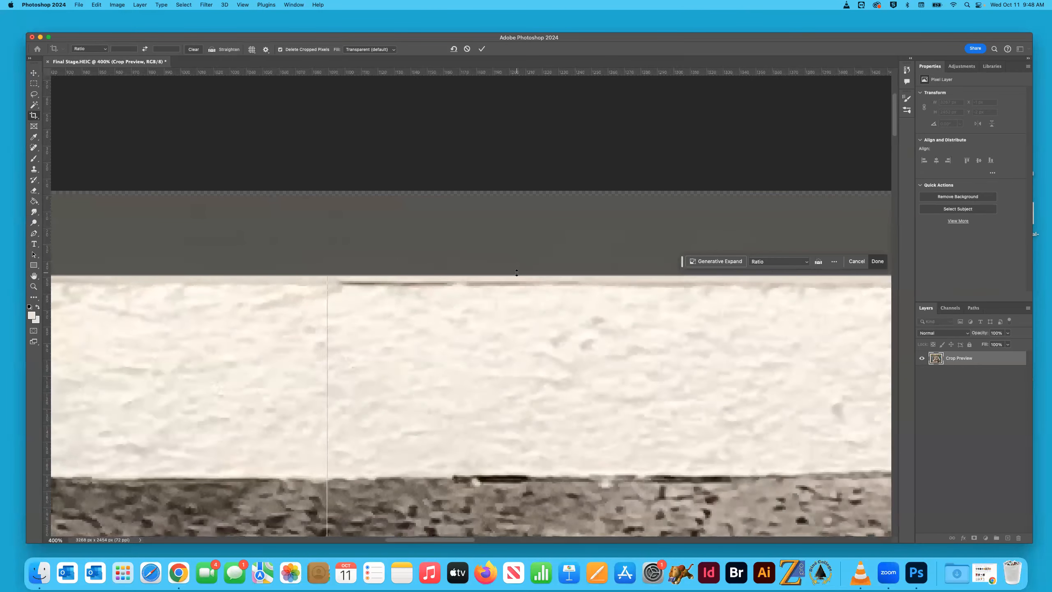
pyautogui.hscroll(-5, 517, 273)
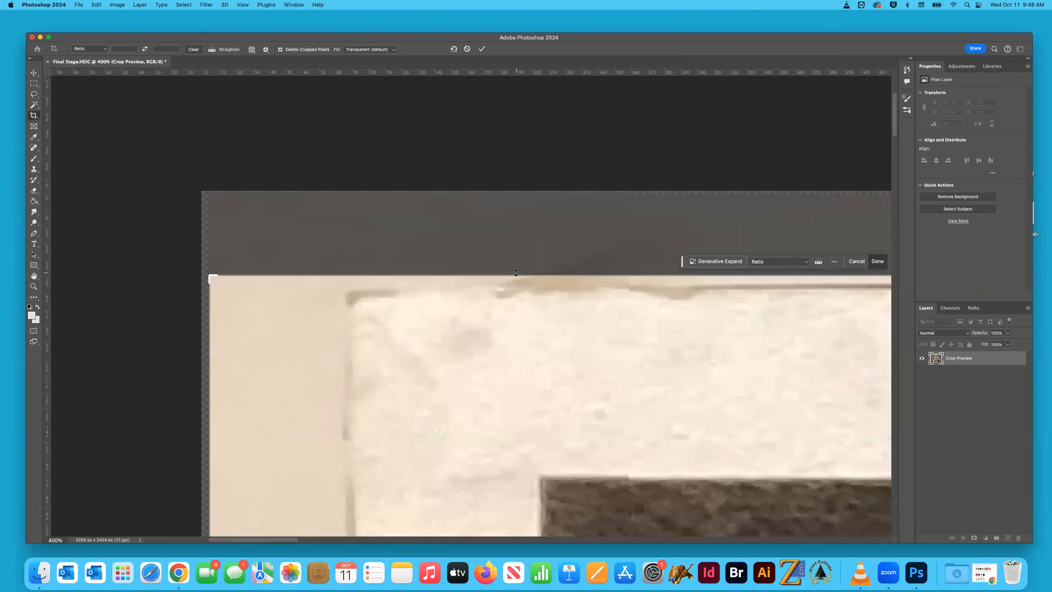
pyautogui.scroll(-10, 516, 272)
pyautogui.scroll(15, 516, 272)
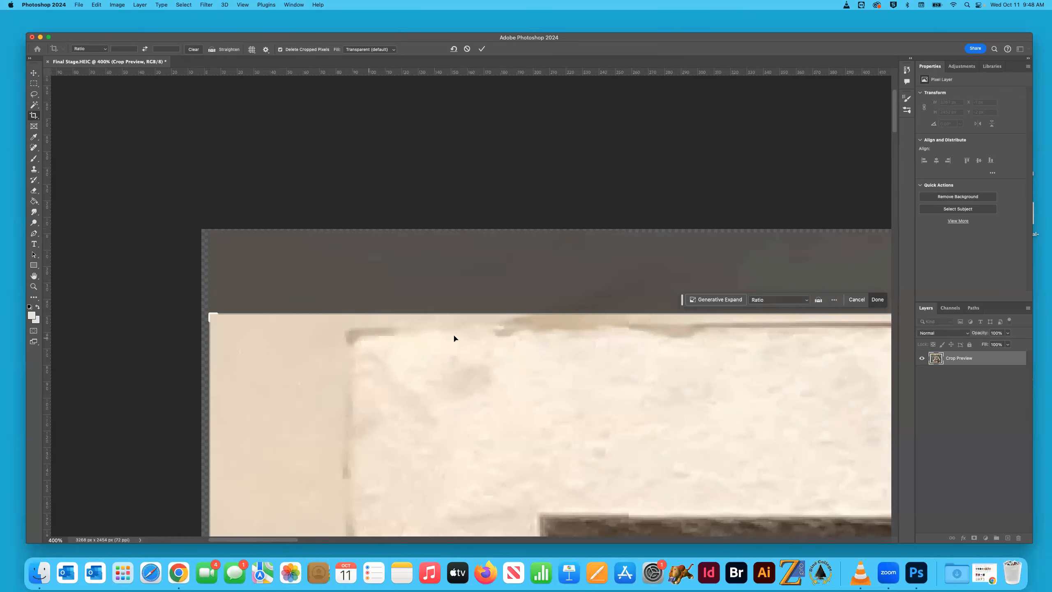
pyautogui.hscroll(20, 530, 332)
pyautogui.hscroll(20, 530, 334)
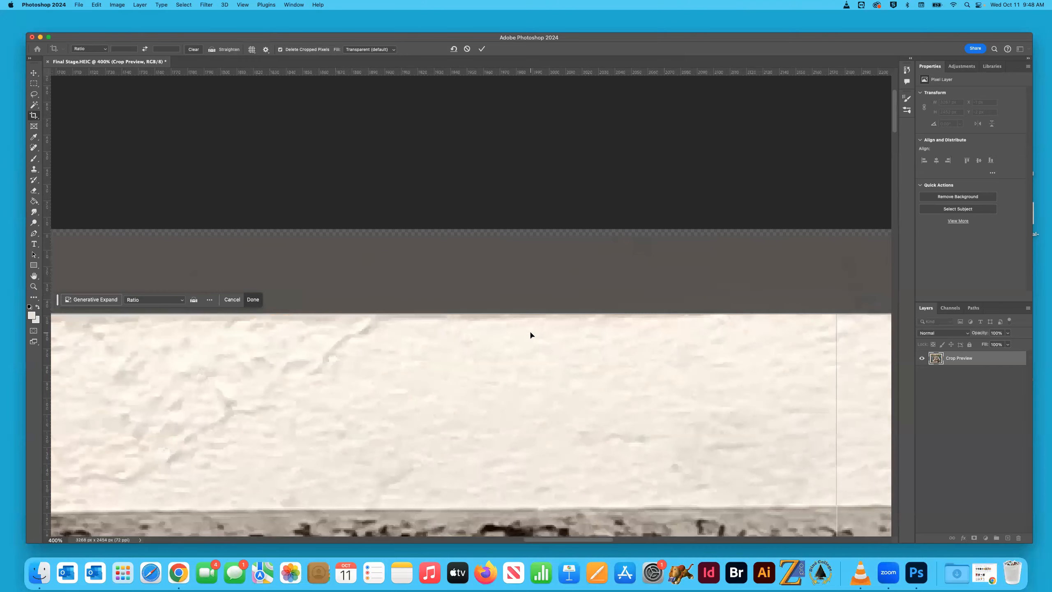
pyautogui.hscroll(10, 530, 334)
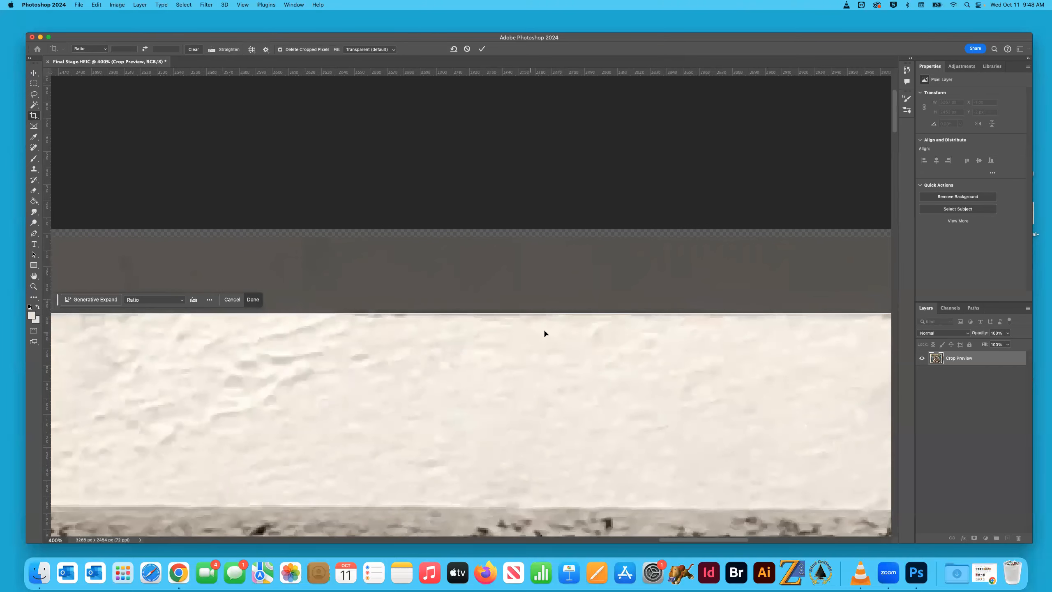
pyautogui.hscroll(3, 567, 313)
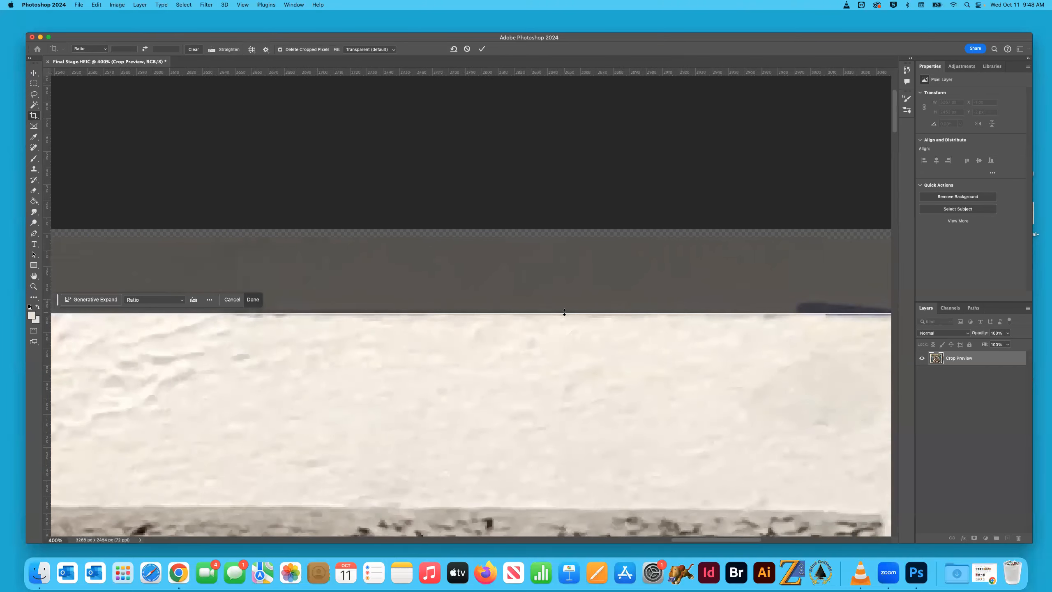
pyautogui.hscroll(15, 550, 317)
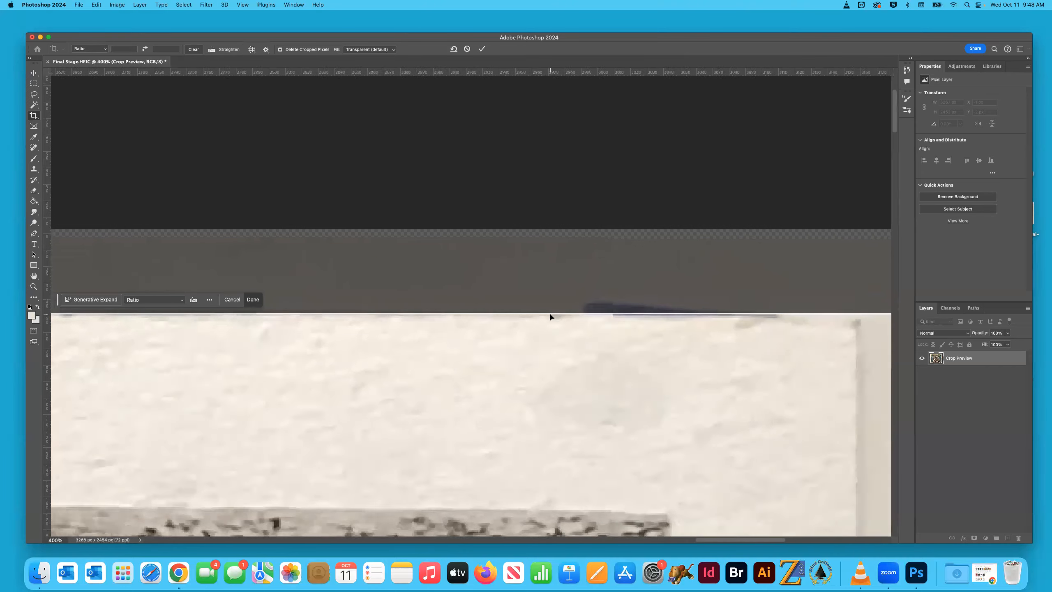
# Move the crop's right boundary inward to the paper's right edge and follow it to the lower-right corner.
pyautogui.scroll(-5, 550, 317)
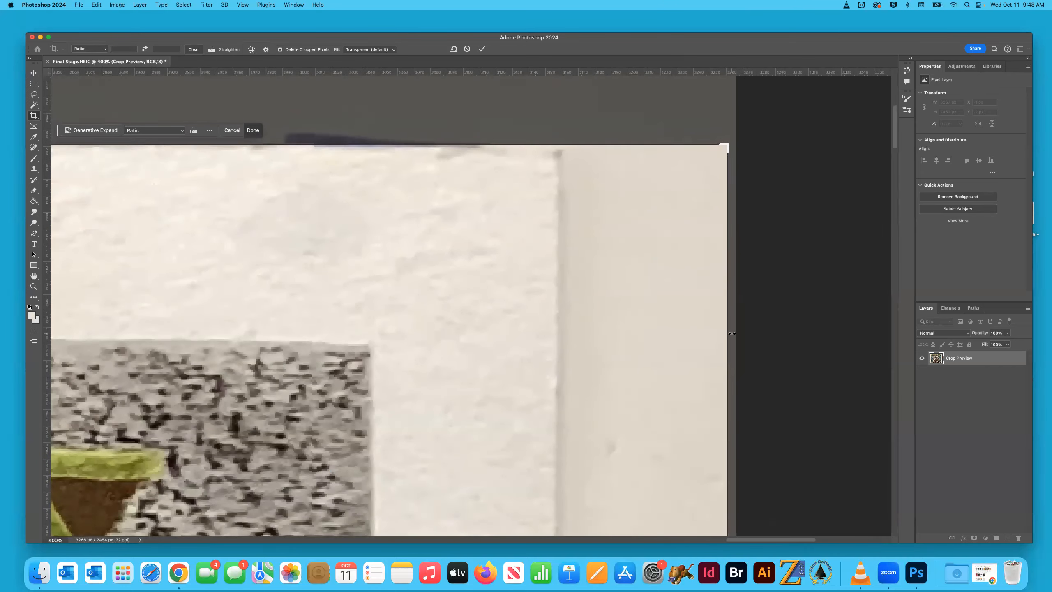
pyautogui.moveTo(728, 333); pyautogui.dragTo(643, 331)
pyautogui.scroll(-5, 643, 331)
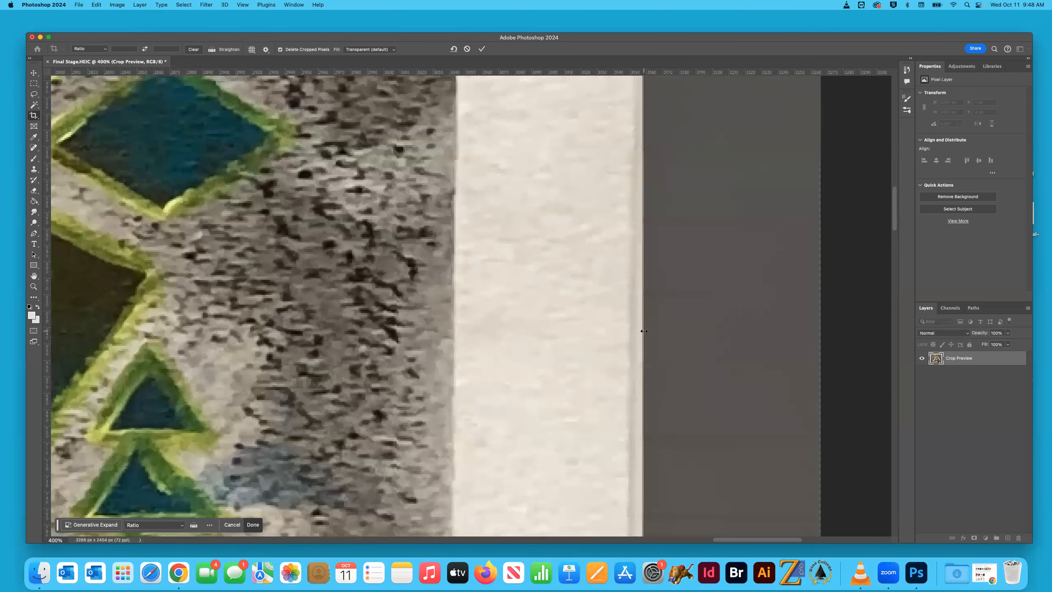
pyautogui.scroll(-10, 644, 331)
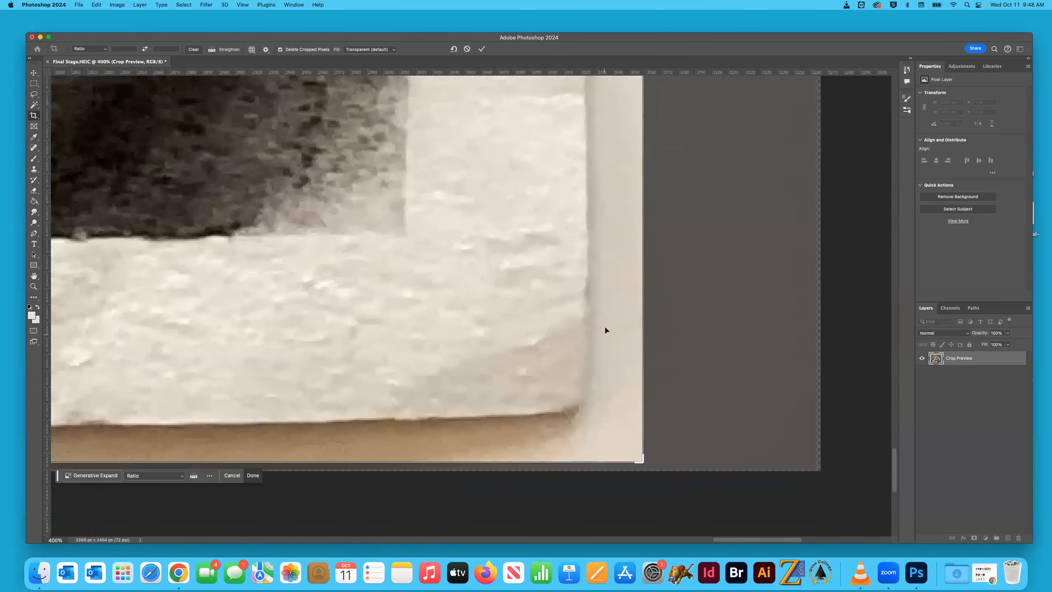
# Raise the crop's bottom boundary to just below the paper's lower edge.
pyautogui.hscroll(-15, 608, 343)
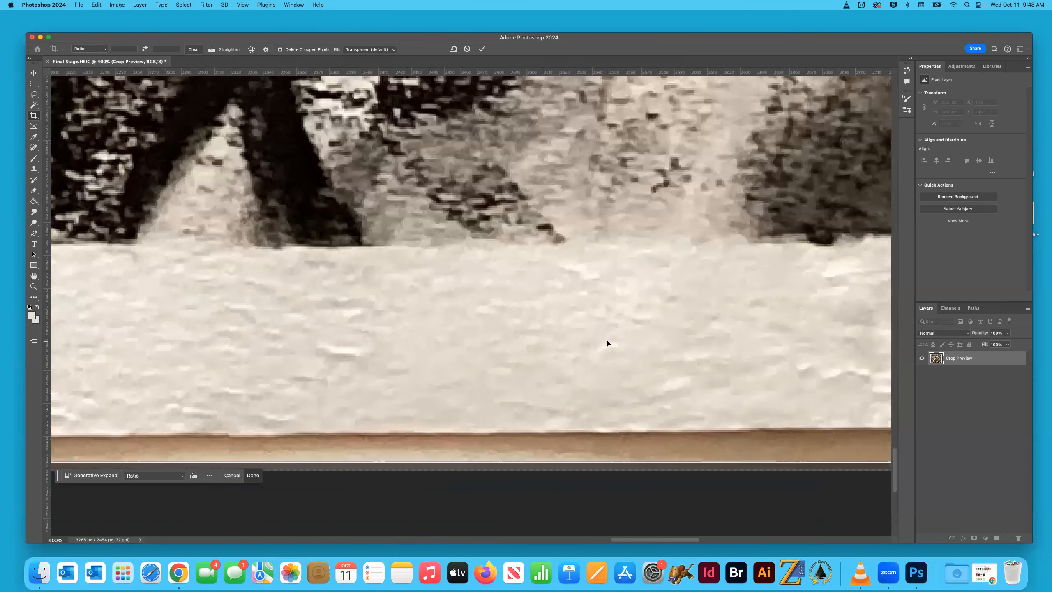
pyautogui.hscroll(-18, 608, 343)
pyautogui.moveTo(543, 464); pyautogui.dragTo(543, 451)
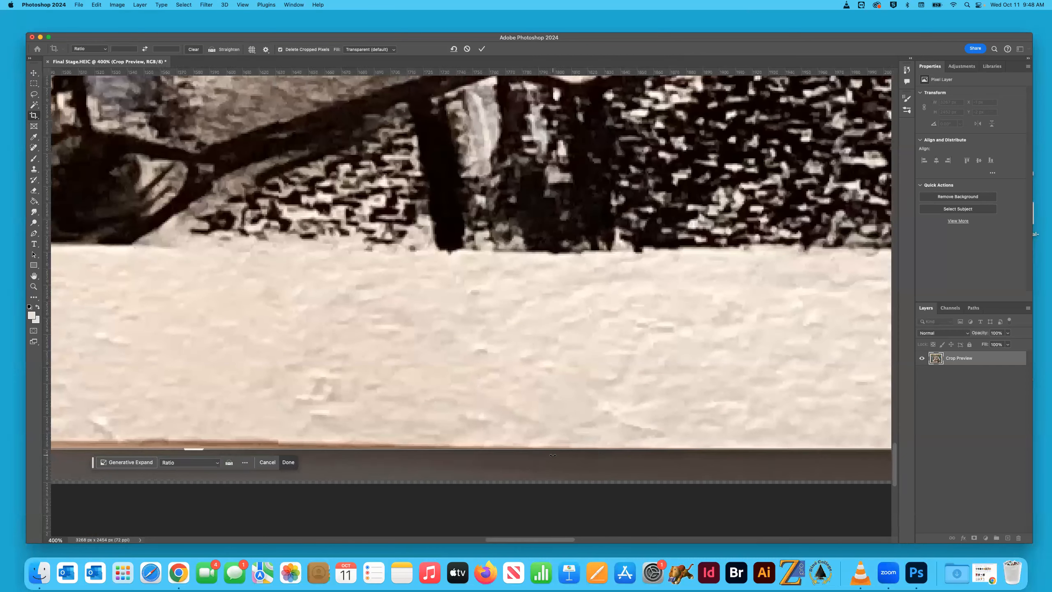
# Move the crop's left boundary inward to the paper's left edge, refining it near the upper-left corner.
pyautogui.hscroll(-20, 552, 455)
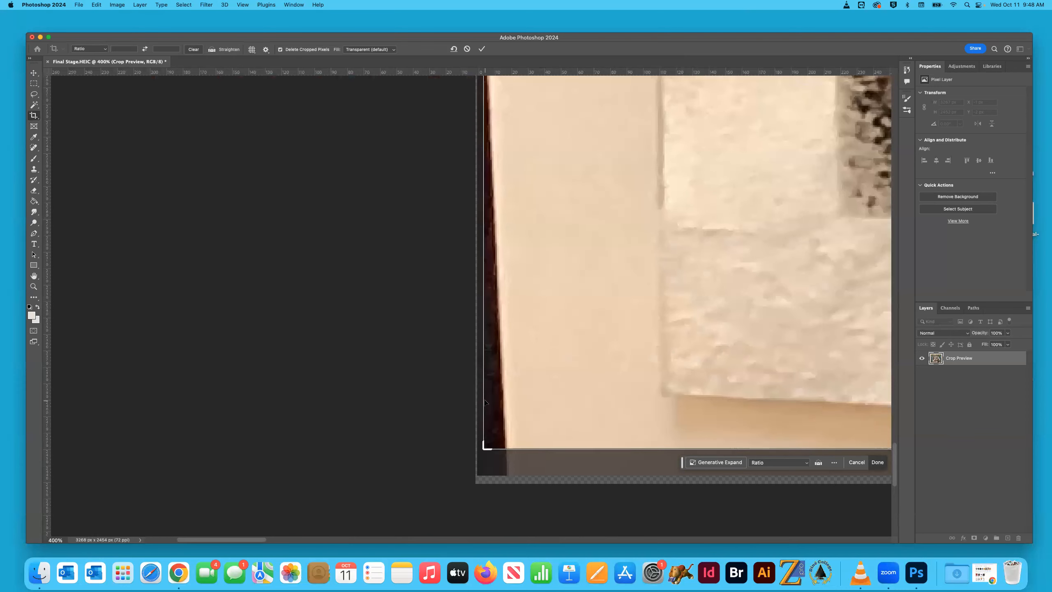
pyautogui.moveTo(483, 398); pyautogui.dragTo(543, 404)
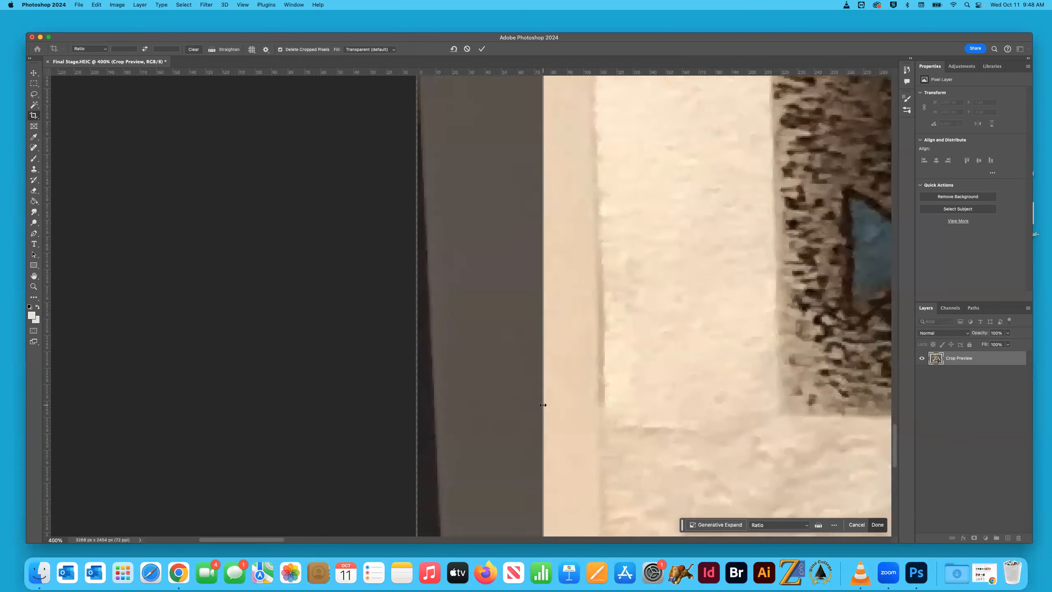
pyautogui.scroll(10, 543, 405)
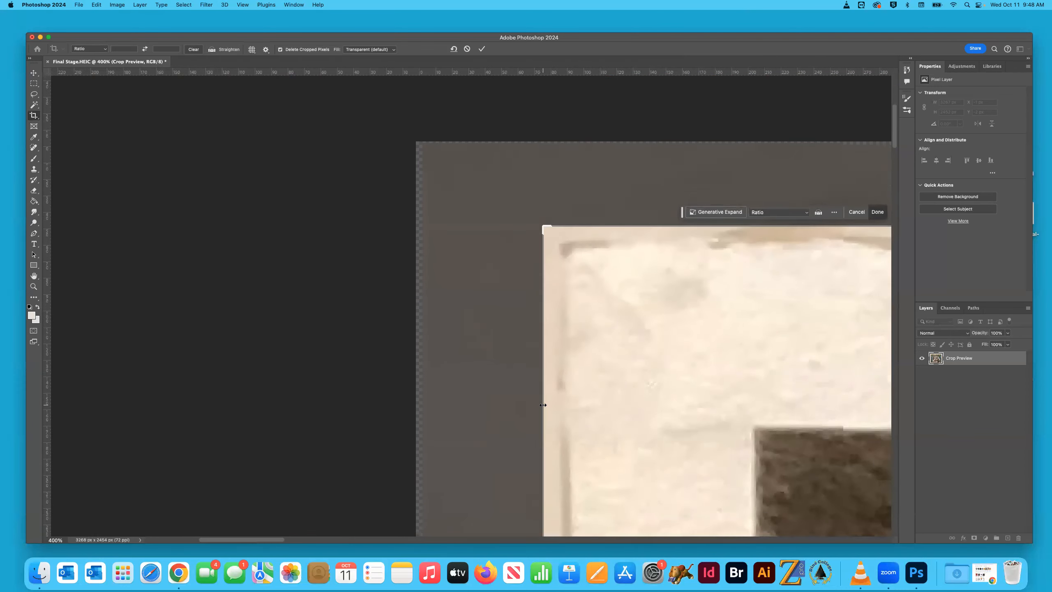
pyautogui.scroll(-2, 547, 402)
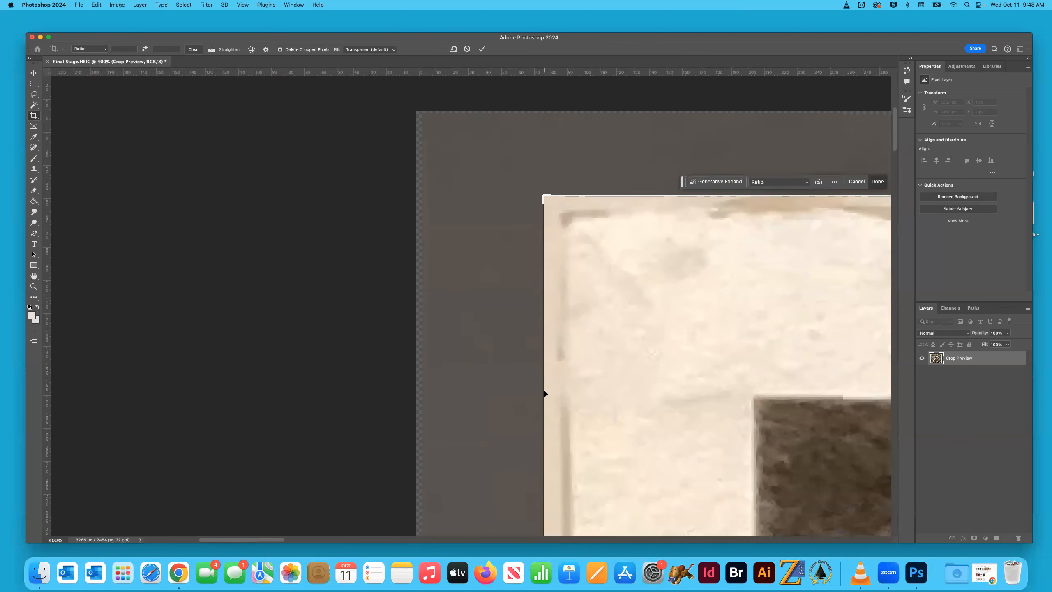
pyautogui.moveTo(543, 391); pyautogui.dragTo(555, 390)
pyautogui.scroll(-10, 511, 386)
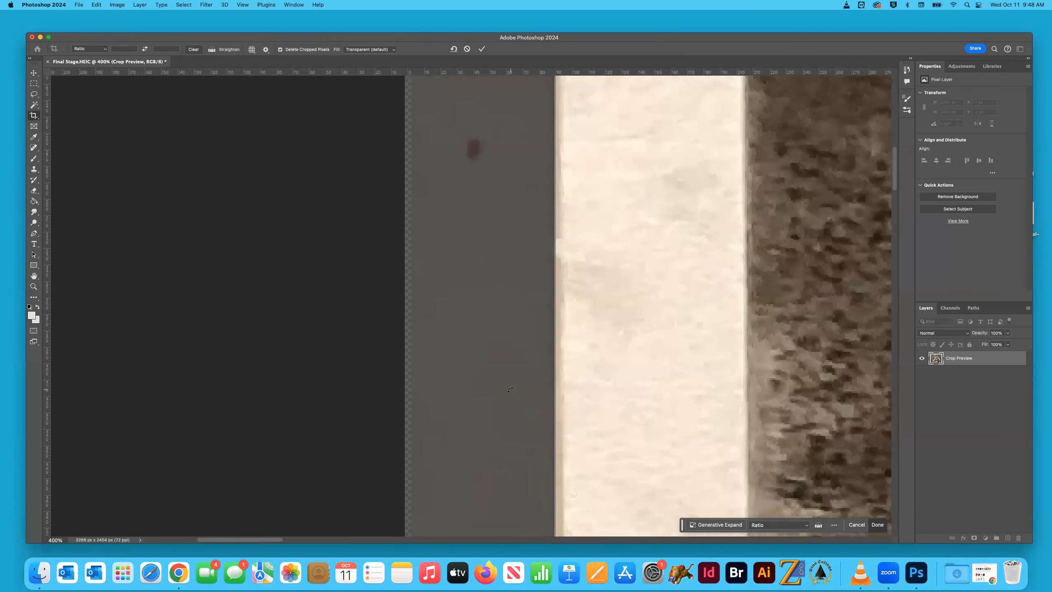
# Check the crop at the paper's lower-left corner and over the whole image, and apply it.
pyautogui.scroll(-8, 510, 389)
pyautogui.hscroll(10, 510, 389)
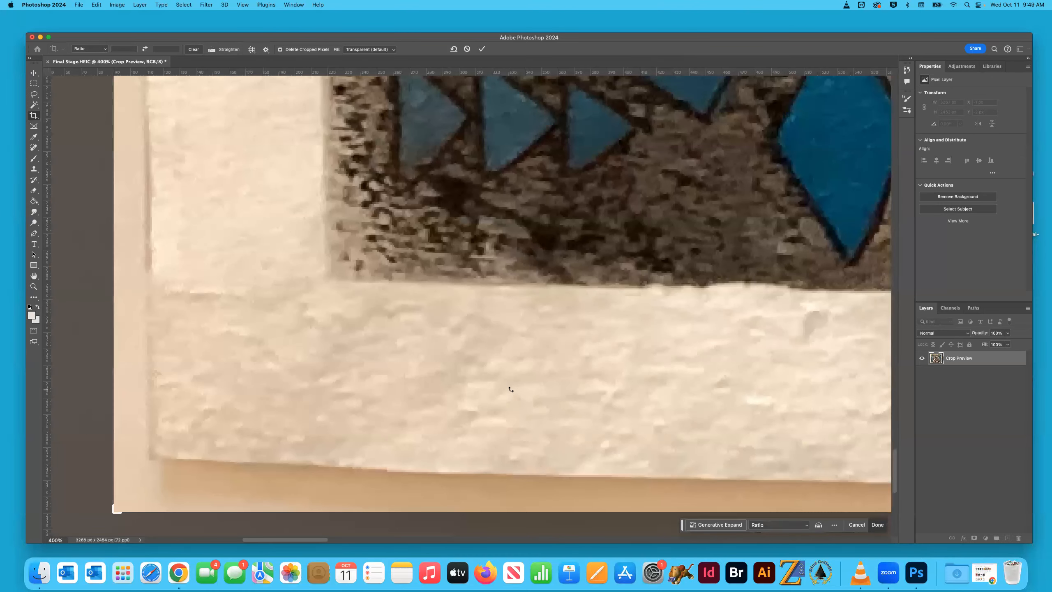
pyautogui.press('super+0')
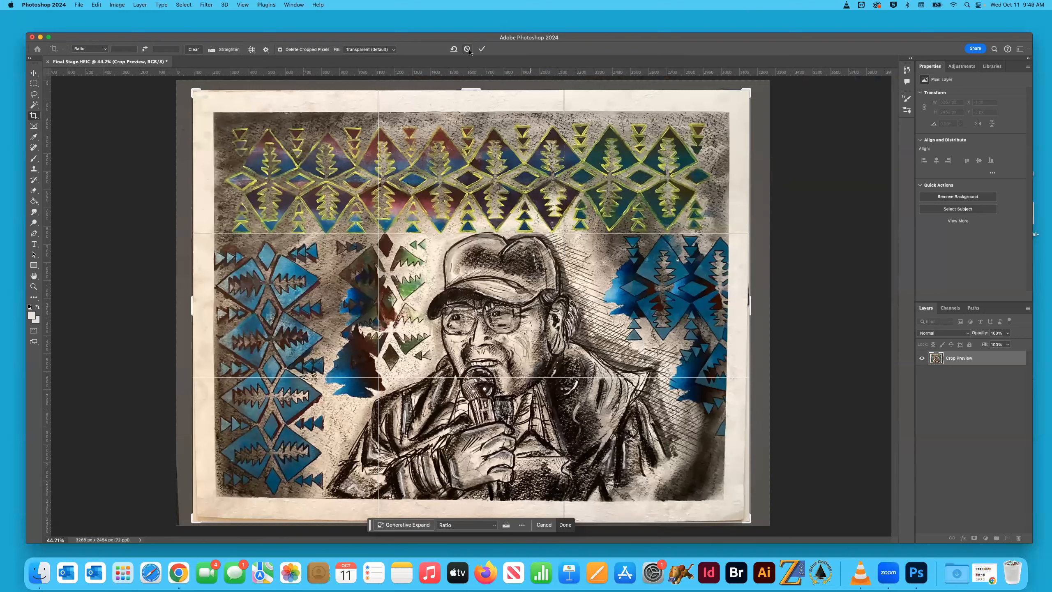
pyautogui.press('Return')
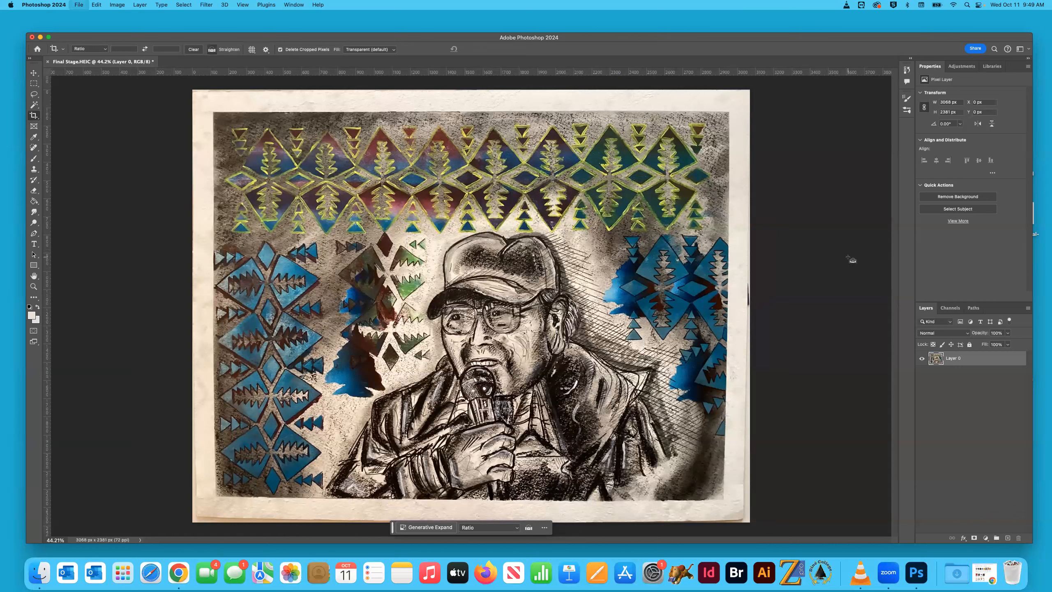
# Save the cropped image in Photoshop format under the name "final-" followed by the surname, with the color profile embedded.
pyautogui.press('super+shift+s')
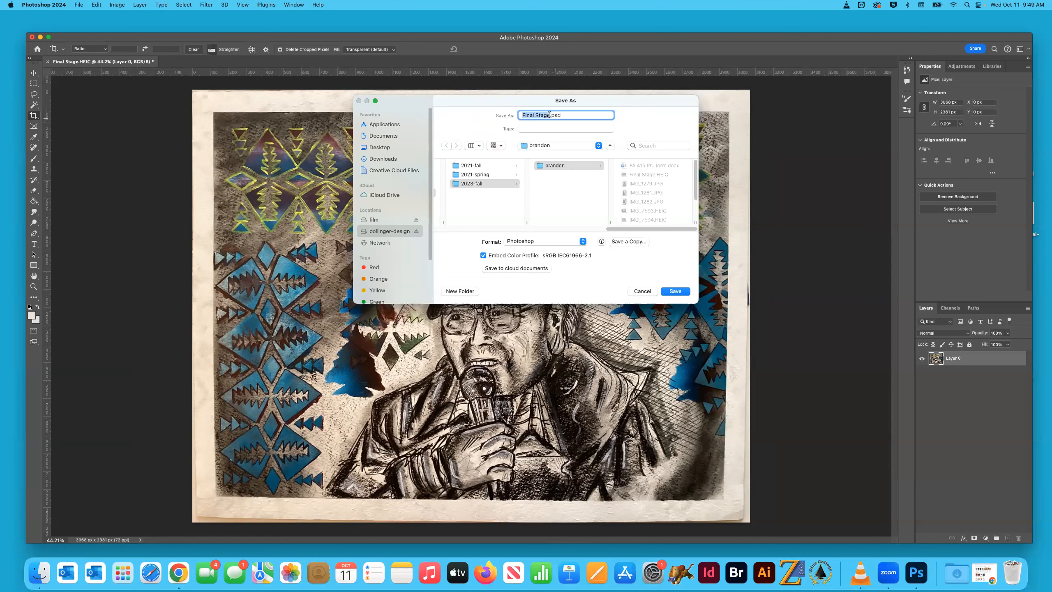
pyautogui.write('final-ba')
pyautogui.press('BackSpace')
pyautogui.write('ollinger')
pyautogui.click(682, 291)
pyautogui.click(468, 195)
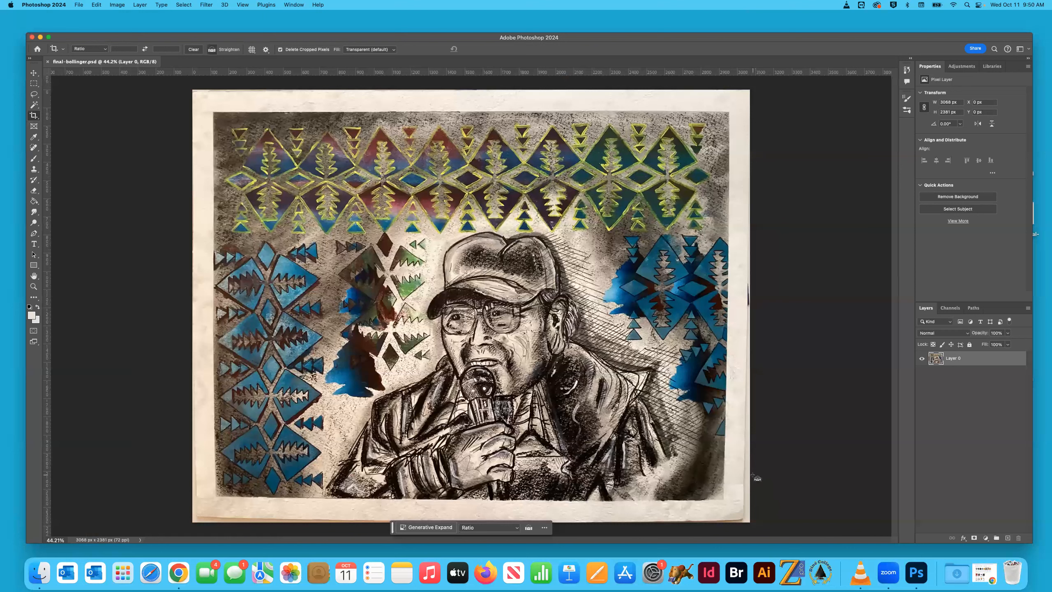
# Try setting the Levels white point from the shaded strip along the paper's right edge at 100% zoom.
pyautogui.press('super+1')
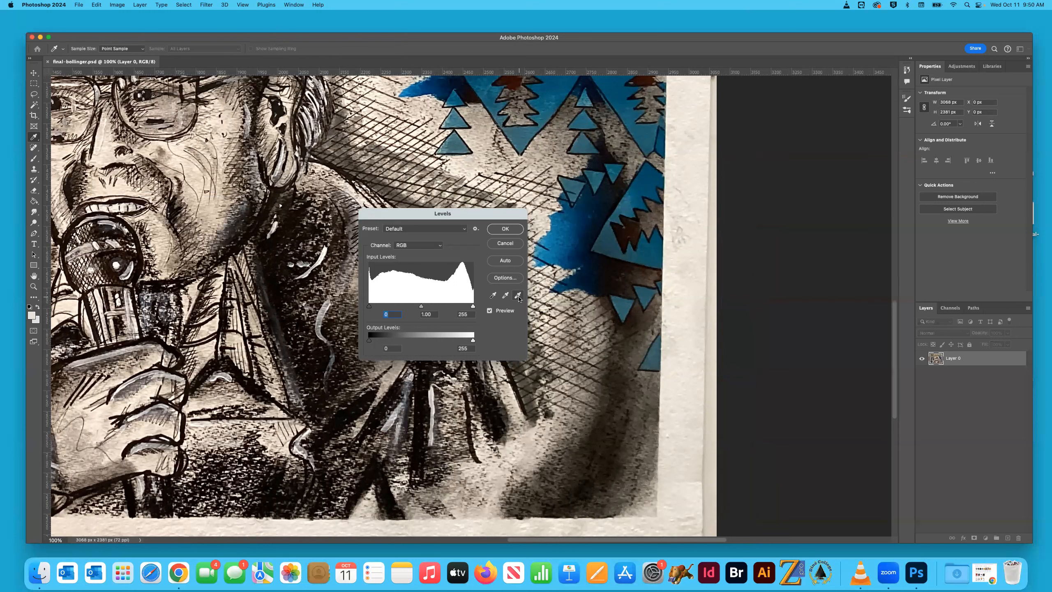
pyautogui.click(519, 296)
pyautogui.click(715, 483)
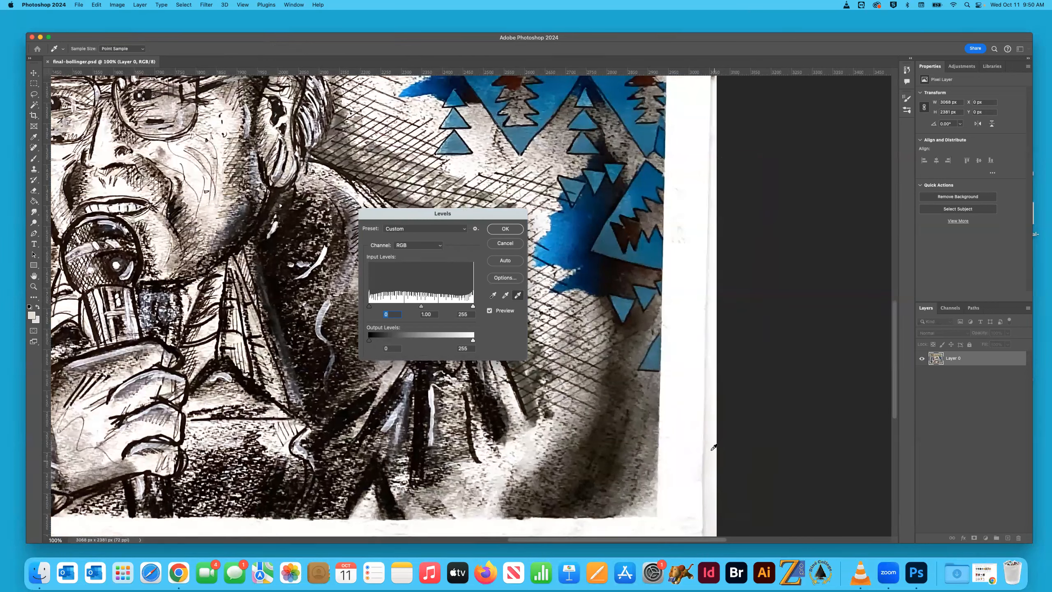
pyautogui.click(705, 416)
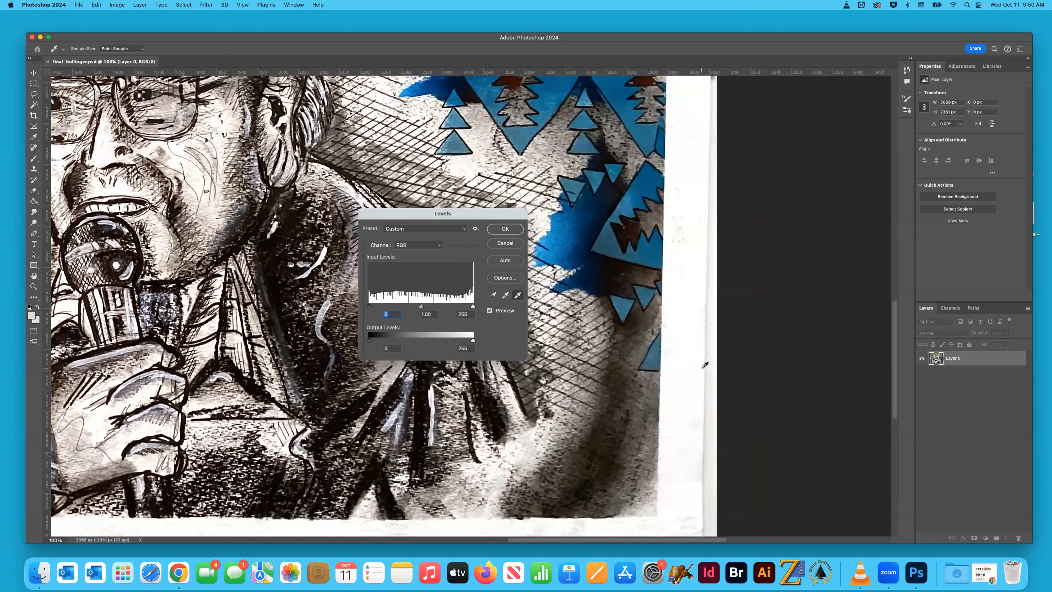
pyautogui.click(504, 244)
pyautogui.press('c')
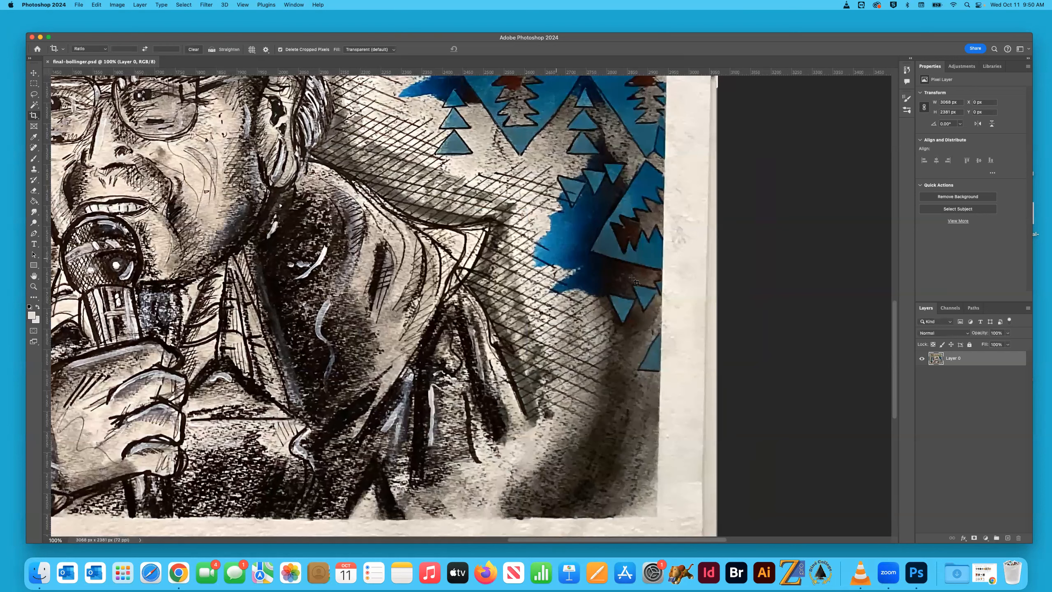
# Try the automatic Levels correction while viewing the whole image.
pyautogui.press('super+0')
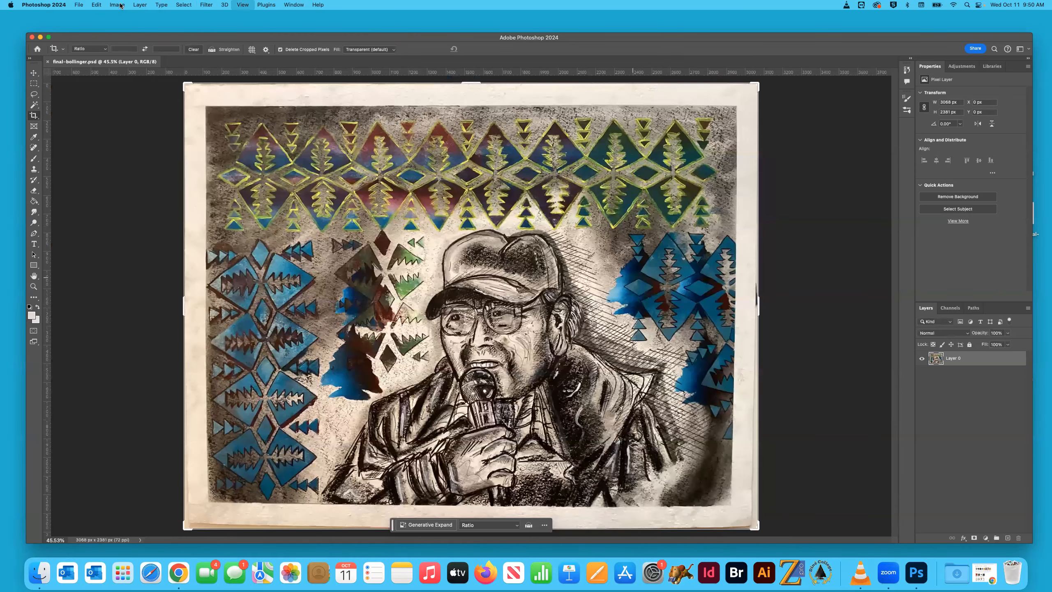
pyautogui.press('super+l')
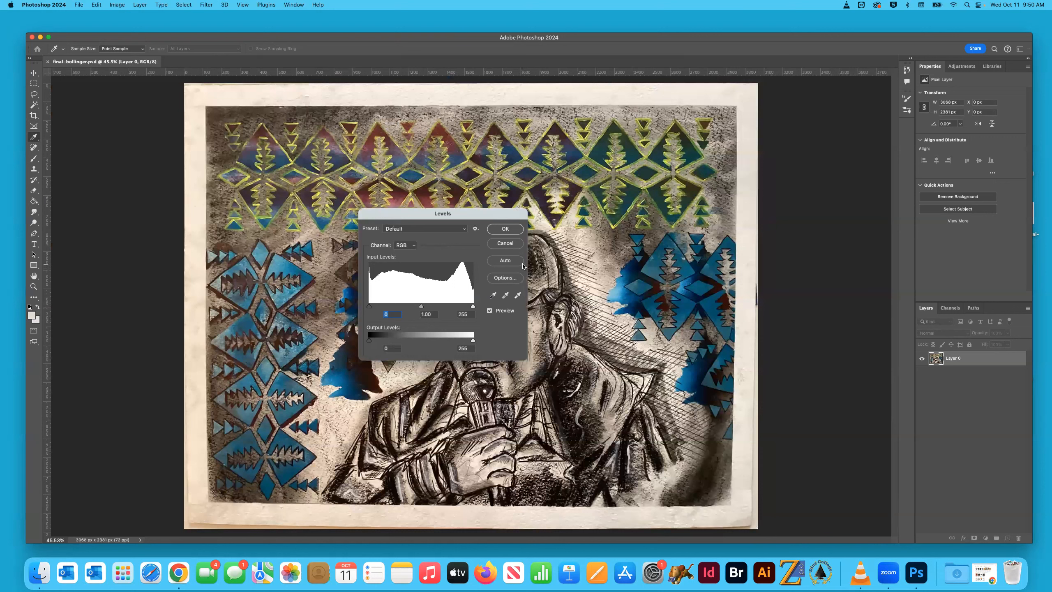
pyautogui.click(504, 265)
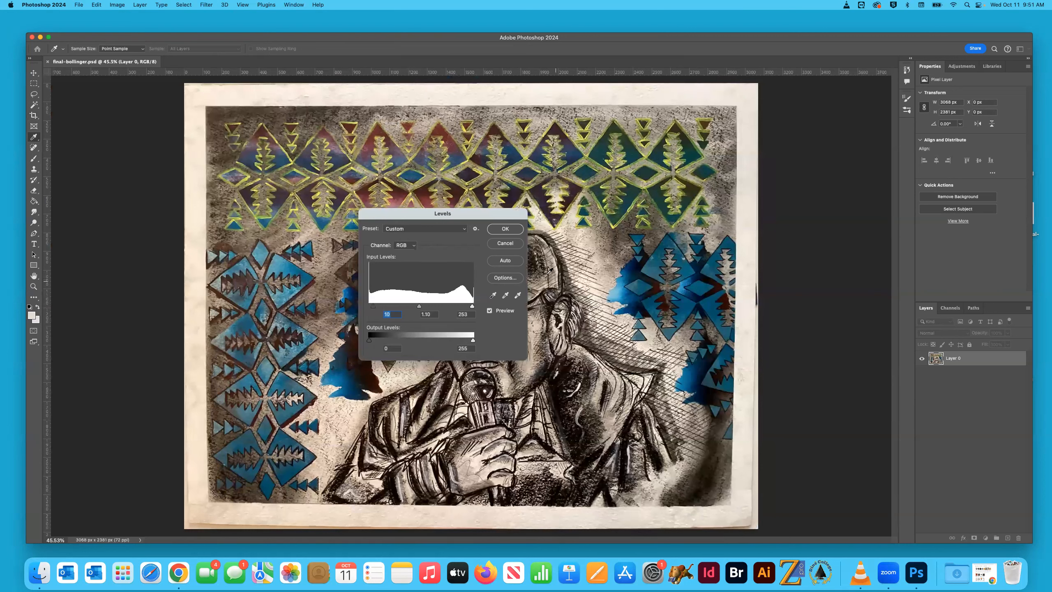
pyautogui.click(504, 233)
pyautogui.press('c')
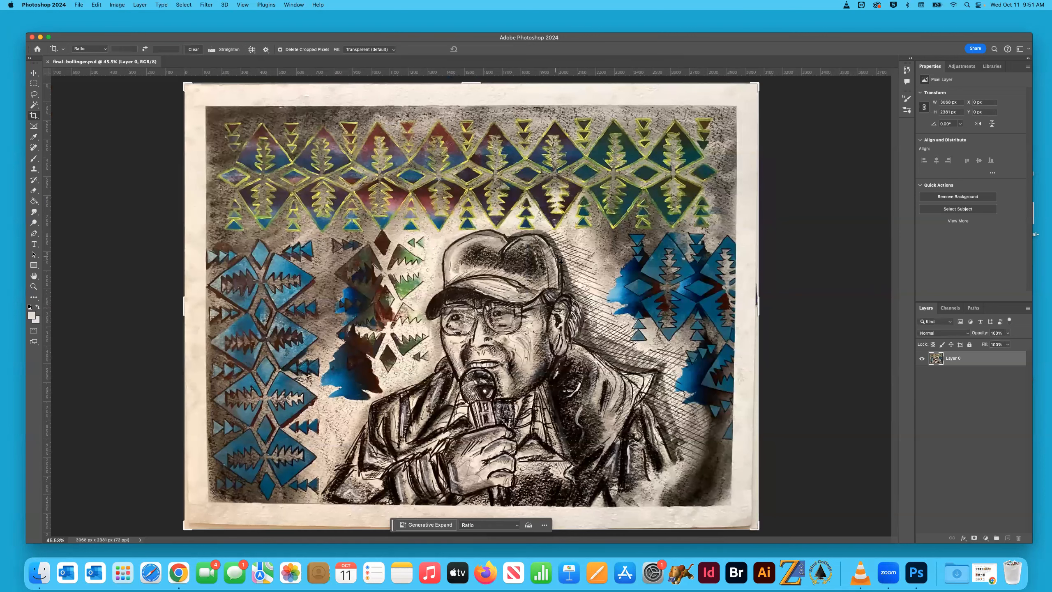
pyautogui.press('super+l')
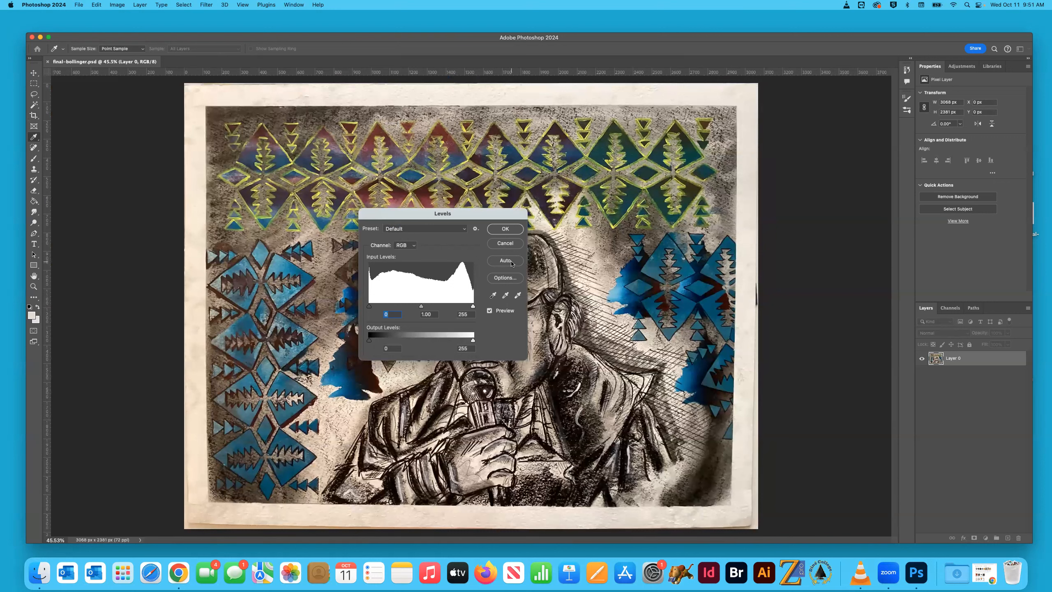
pyautogui.click(506, 261)
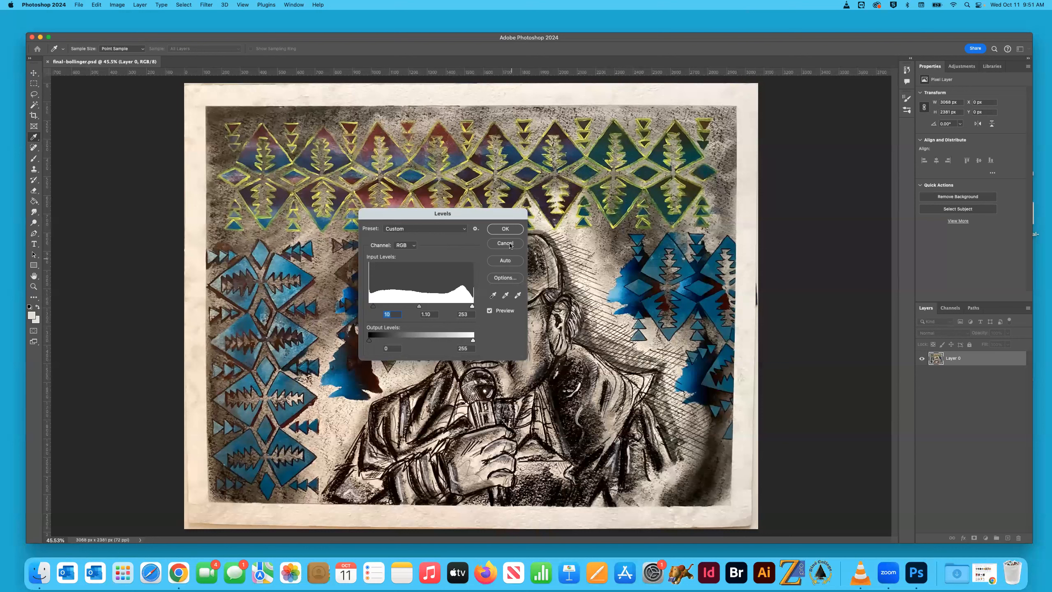
pyautogui.click(509, 246)
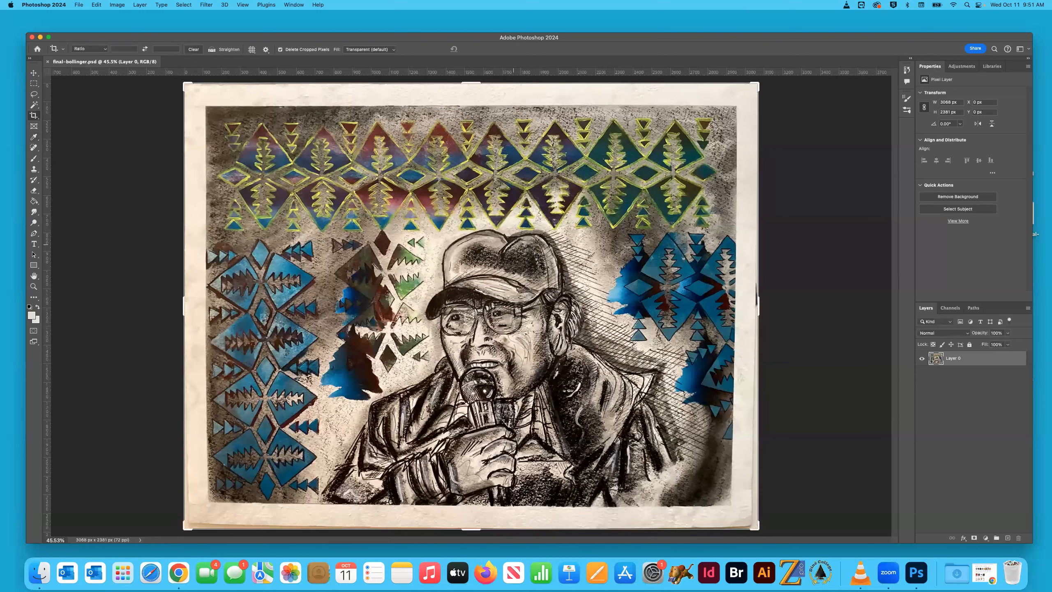
pyautogui.press('c')
# Set the image's white point in Levels by sampling the paper margin at the right edge, and apply it.
pyautogui.press('super+l')
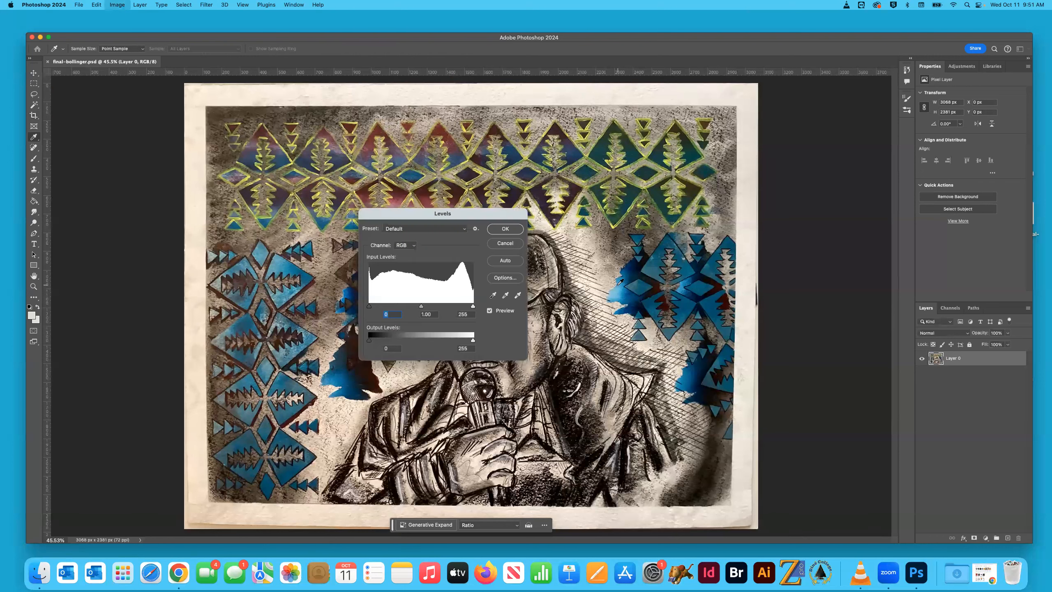
pyautogui.click(520, 298)
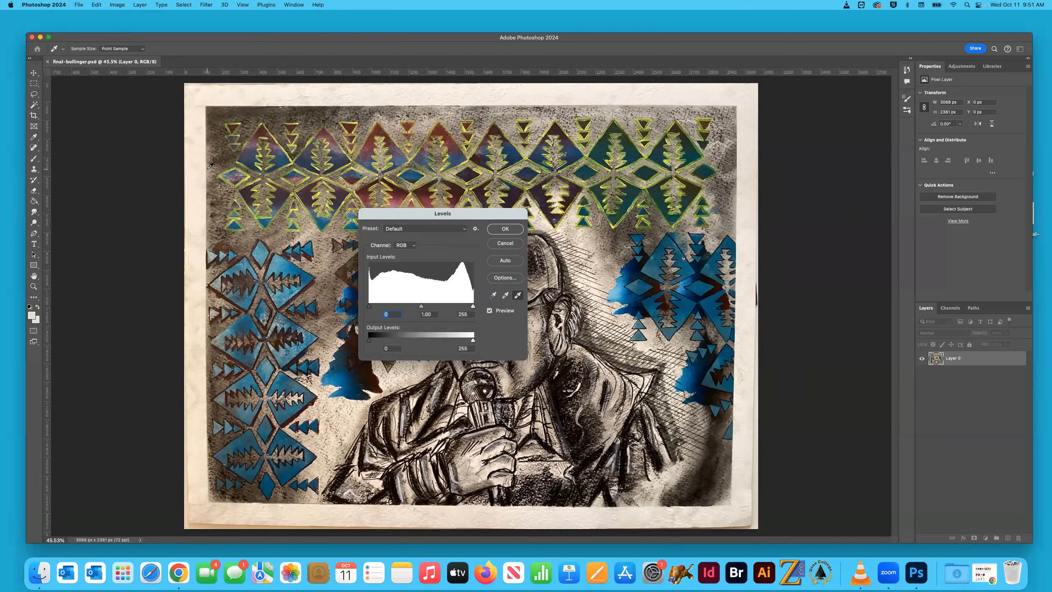
pyautogui.moveTo(425, 213); pyautogui.dragTo(440, 247)
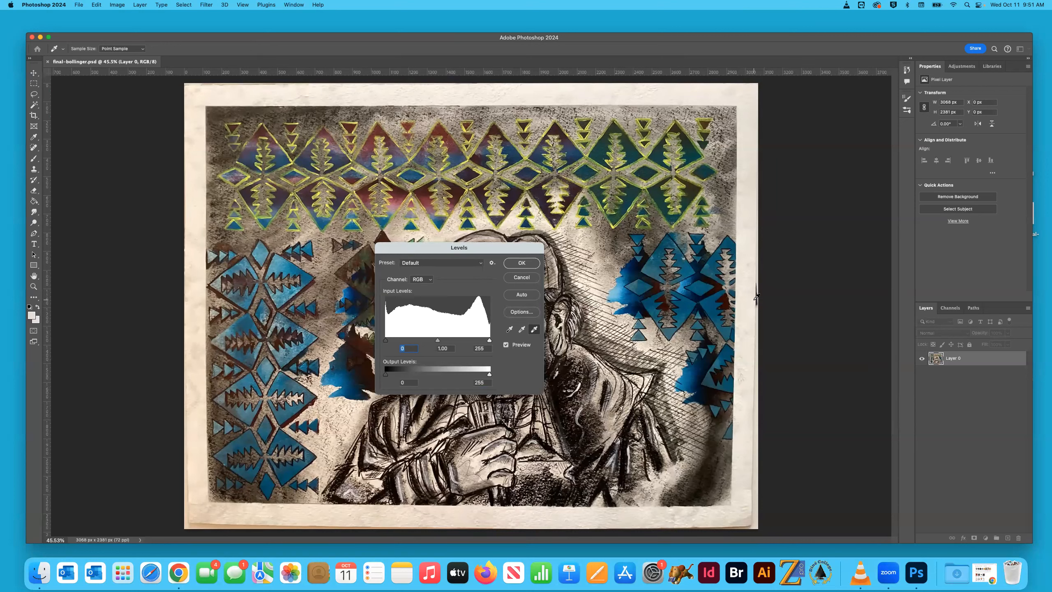
pyautogui.click(754, 299)
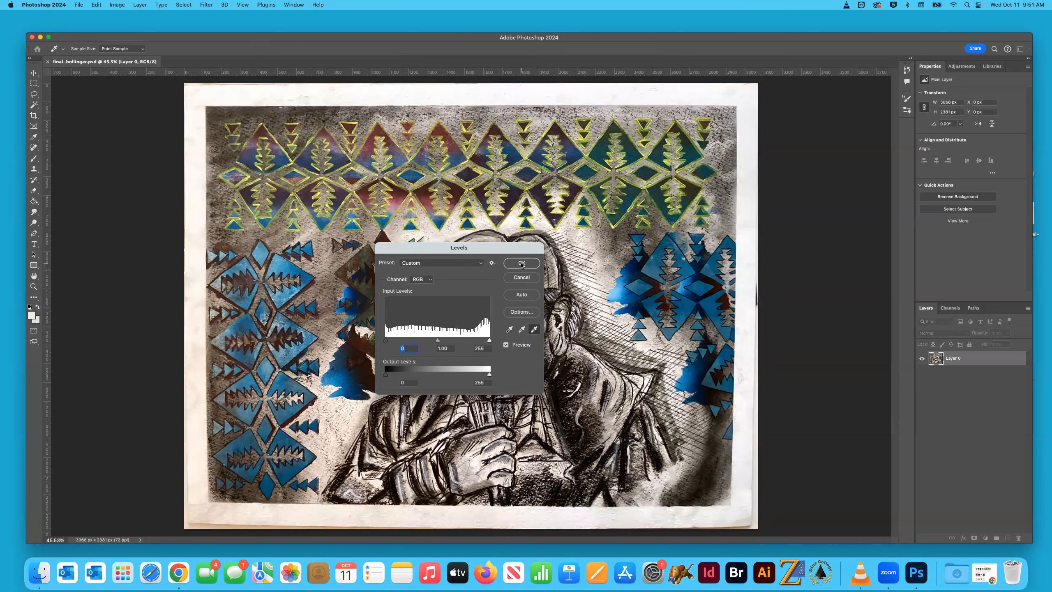
pyautogui.press('Return')
pyautogui.press('c')
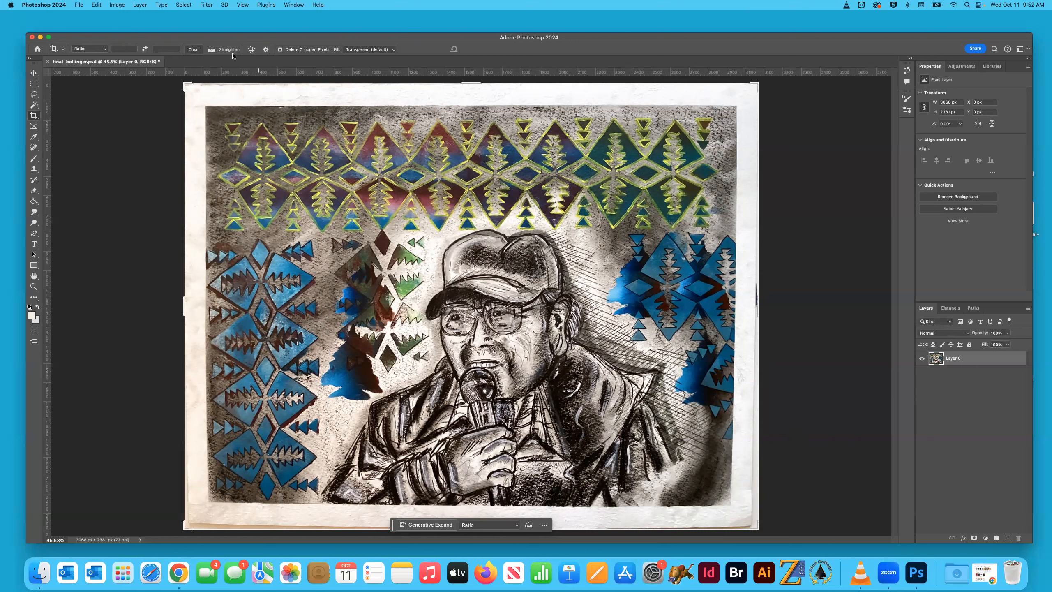
pyautogui.click(211, 50)
pyautogui.click(252, 49)
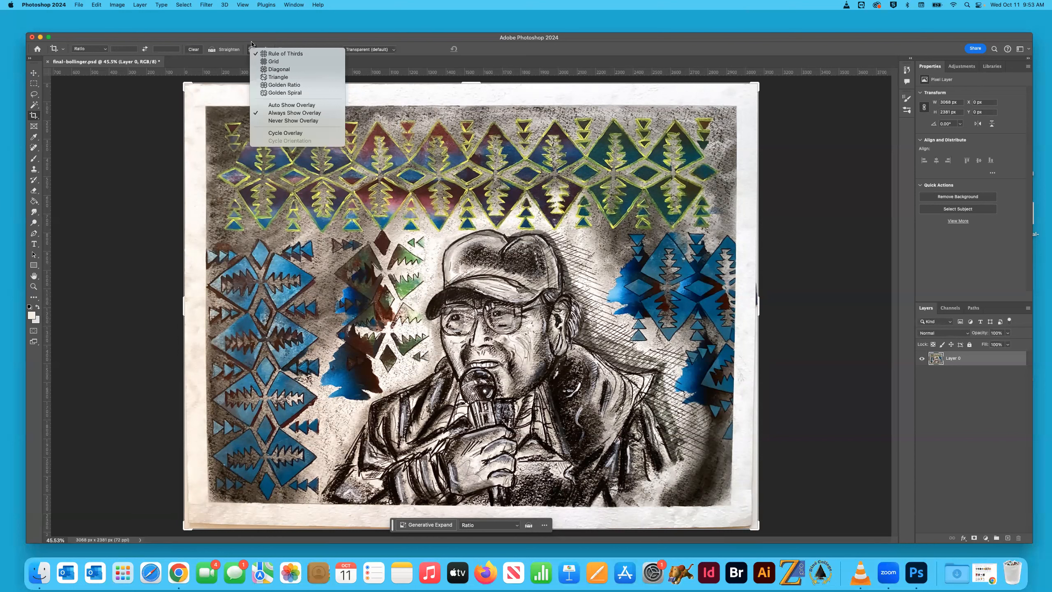
pyautogui.click(339, 56)
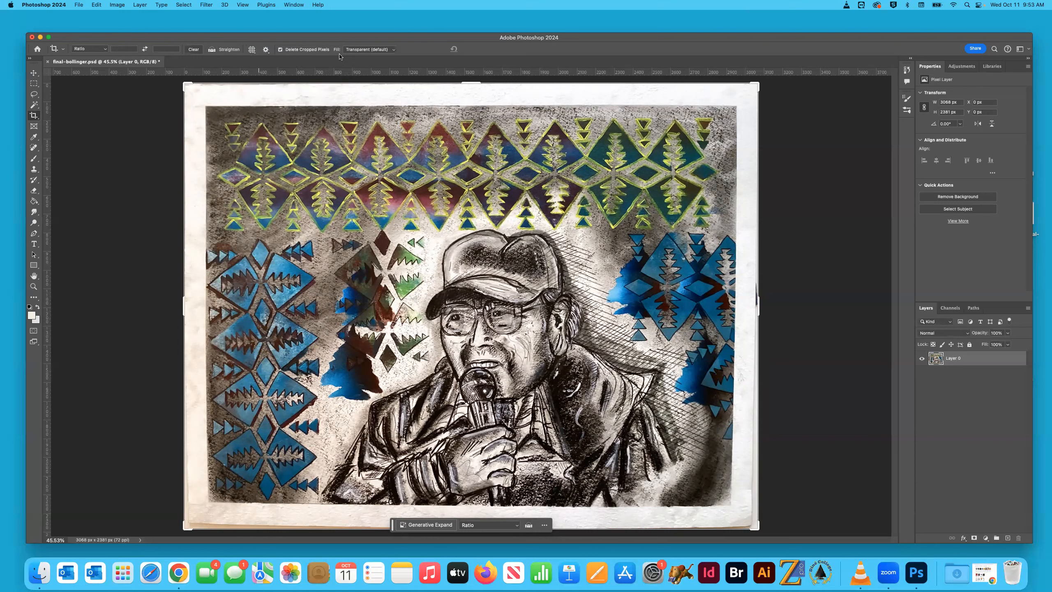
pyautogui.press('super+t')
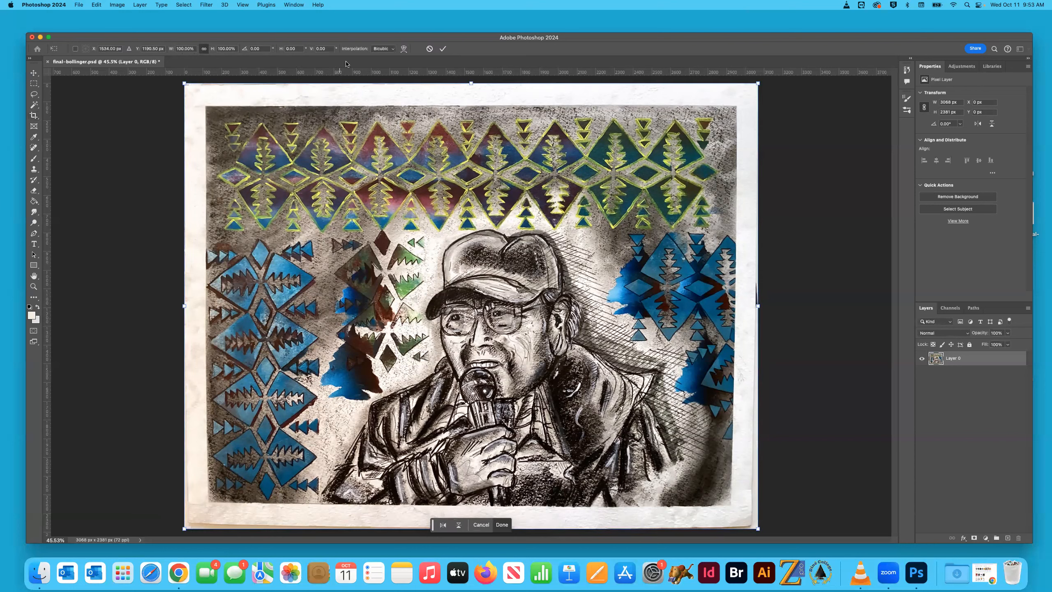
pyautogui.click(404, 49)
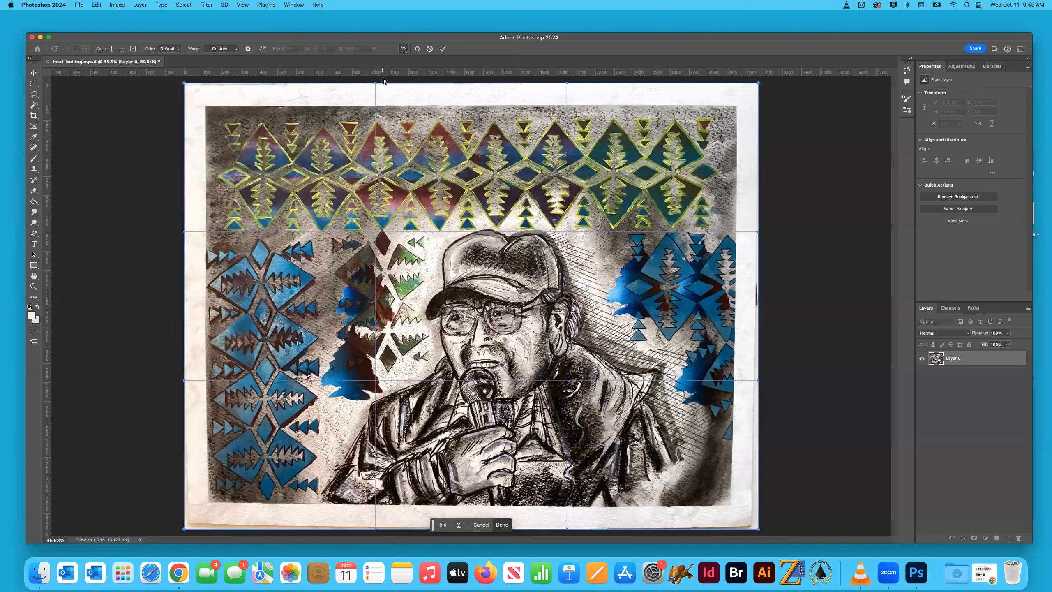
pyautogui.click(443, 48)
pyautogui.press('c')
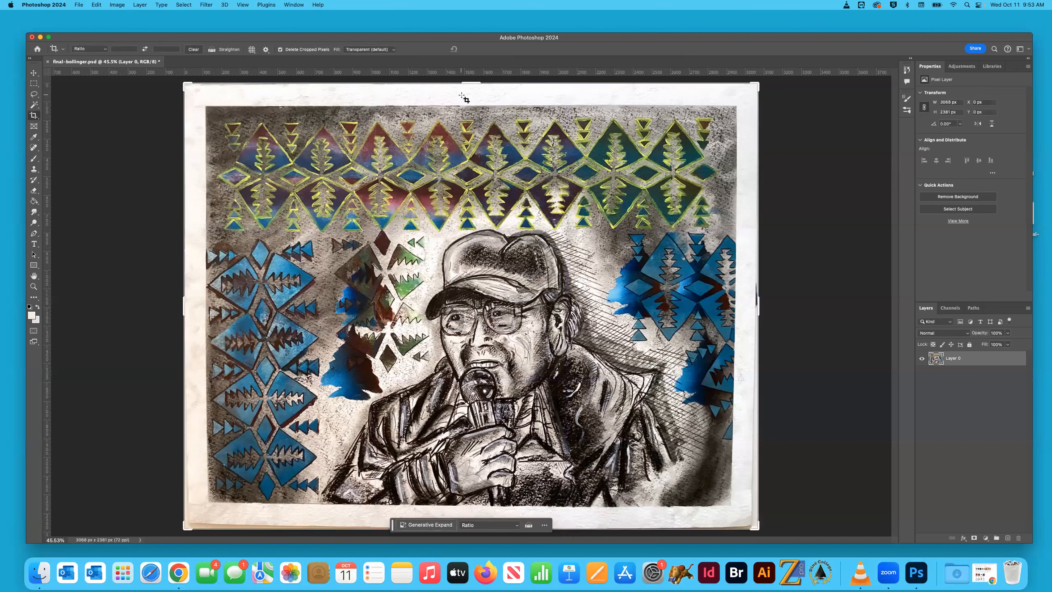
# Start warping the artwork layer at 200% zoom and pull its right edge outward at the upper horizontal grid line.
pyautogui.press('super+t')
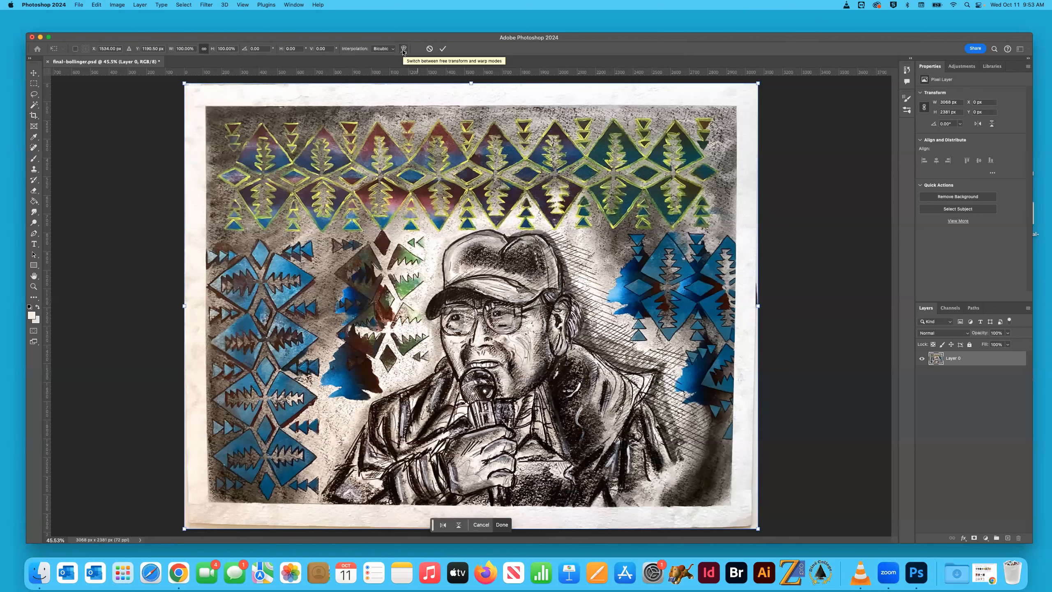
pyautogui.click(404, 49)
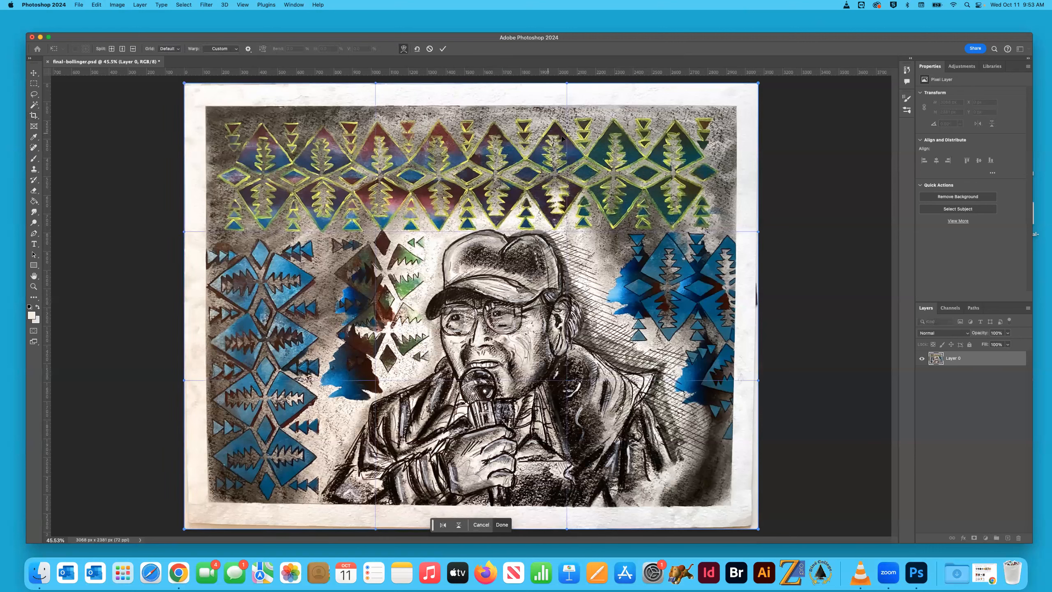
pyautogui.press('super+equal')
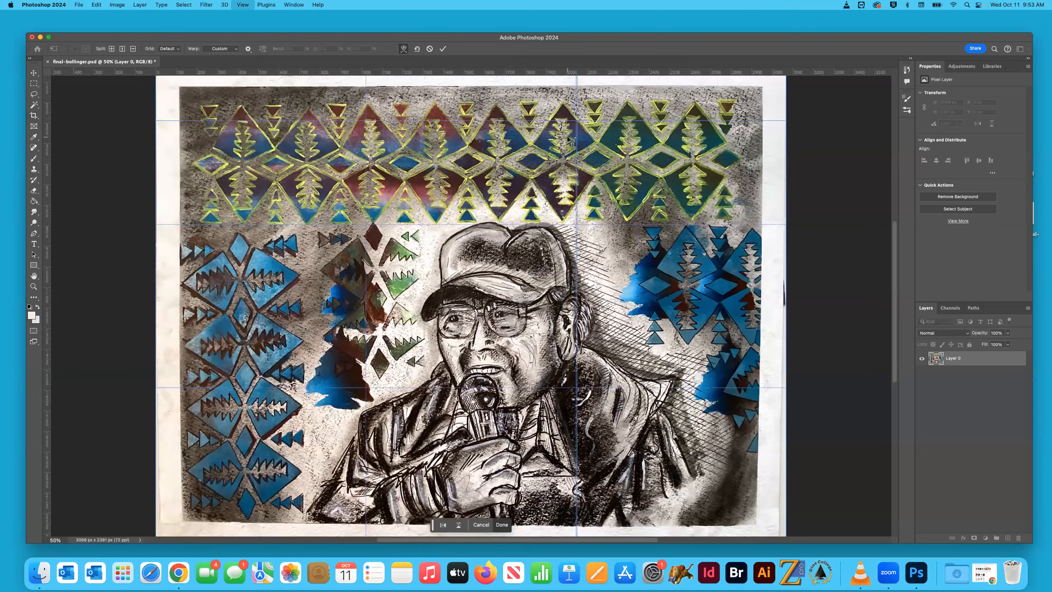
pyautogui.press('super+equal')
pyautogui.press('super+equal')
pyautogui.press('super+equal')
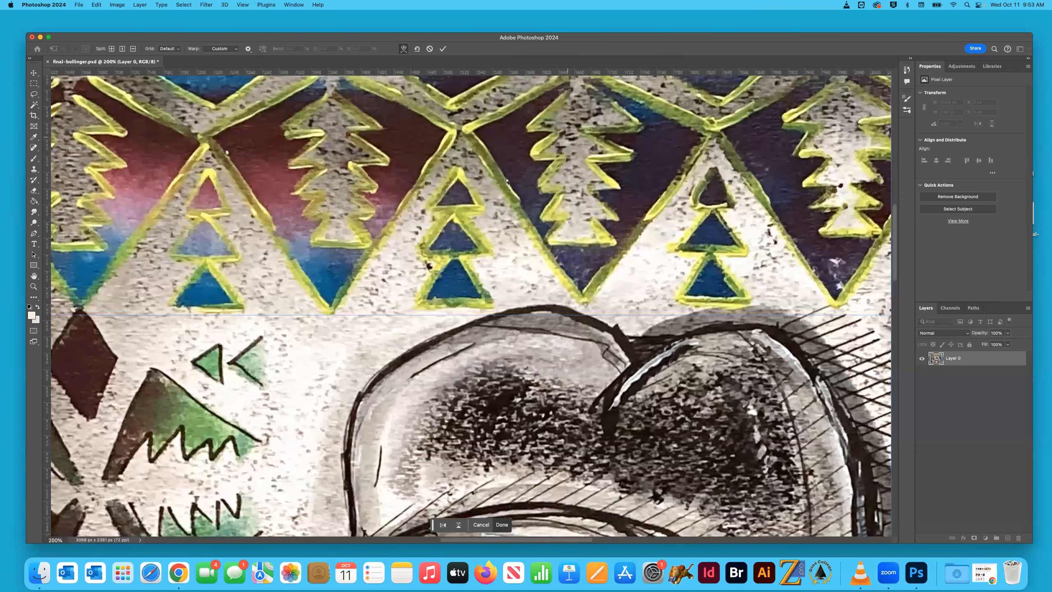
pyautogui.hscroll(10, 492, 191)
pyautogui.scroll(5, 493, 191)
pyautogui.hscroll(10, 446, 198)
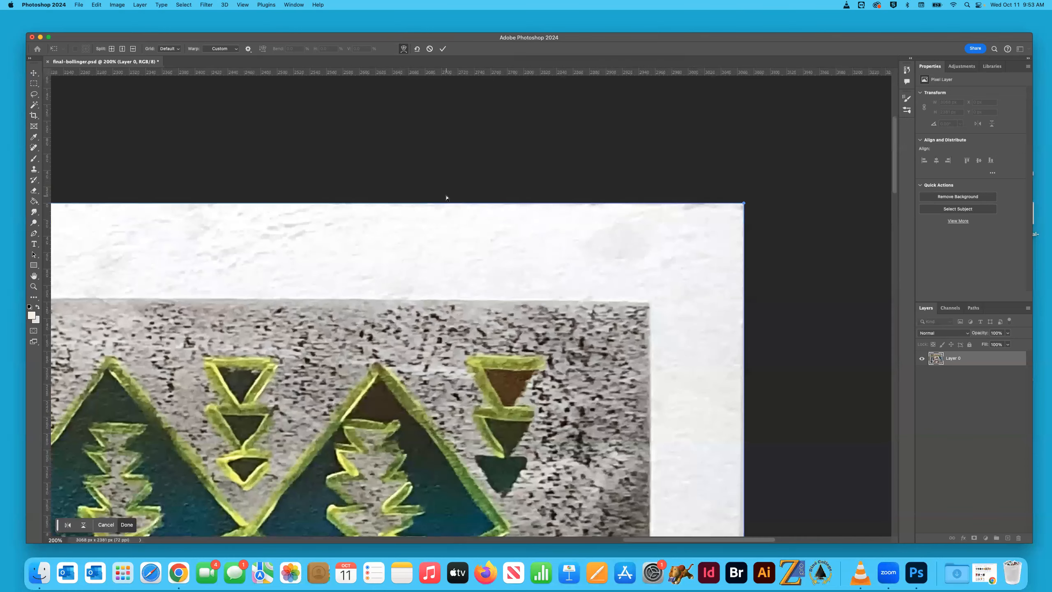
pyautogui.scroll(-5, 447, 198)
pyautogui.hscroll(2, 446, 198)
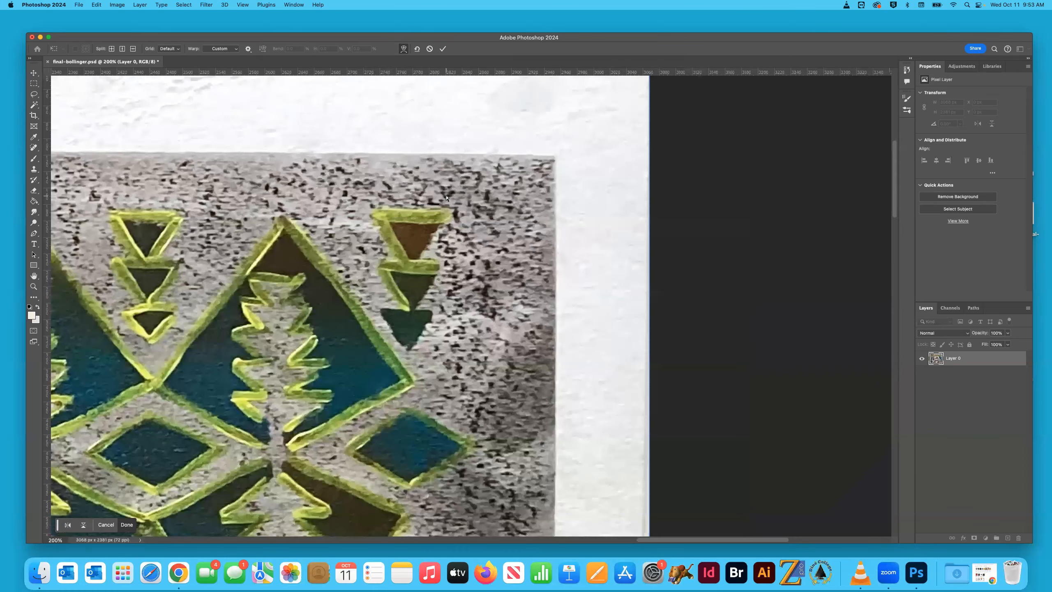
pyautogui.scroll(-5, 447, 198)
pyautogui.moveTo(649, 207); pyautogui.dragTo(663, 208)
pyautogui.scroll(-5, 663, 208)
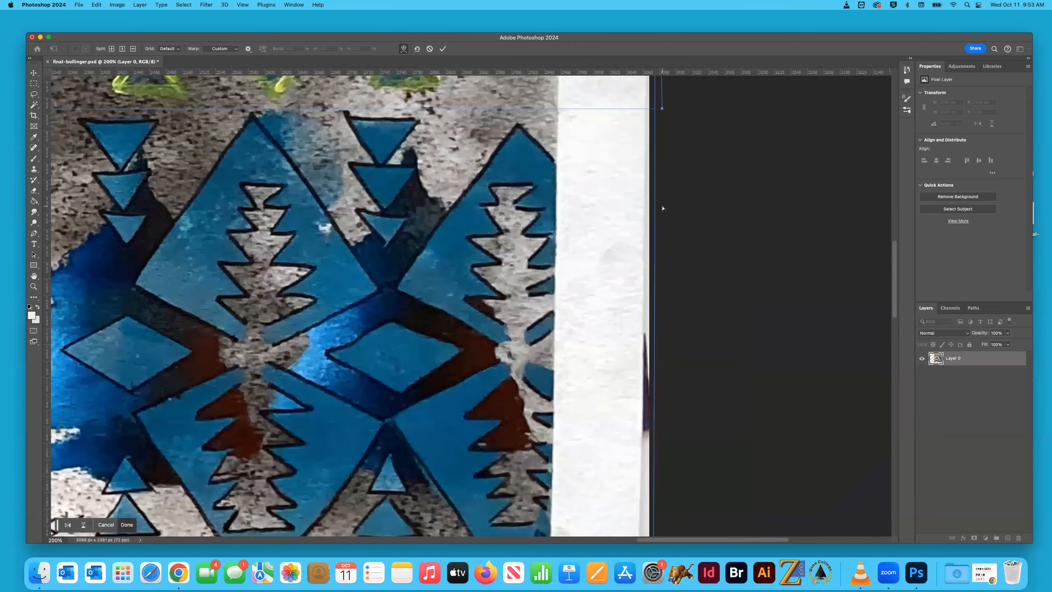
# Nudge the warp's right edge slightly outward at the lower horizontal grid line.
pyautogui.scroll(-10, 661, 205)
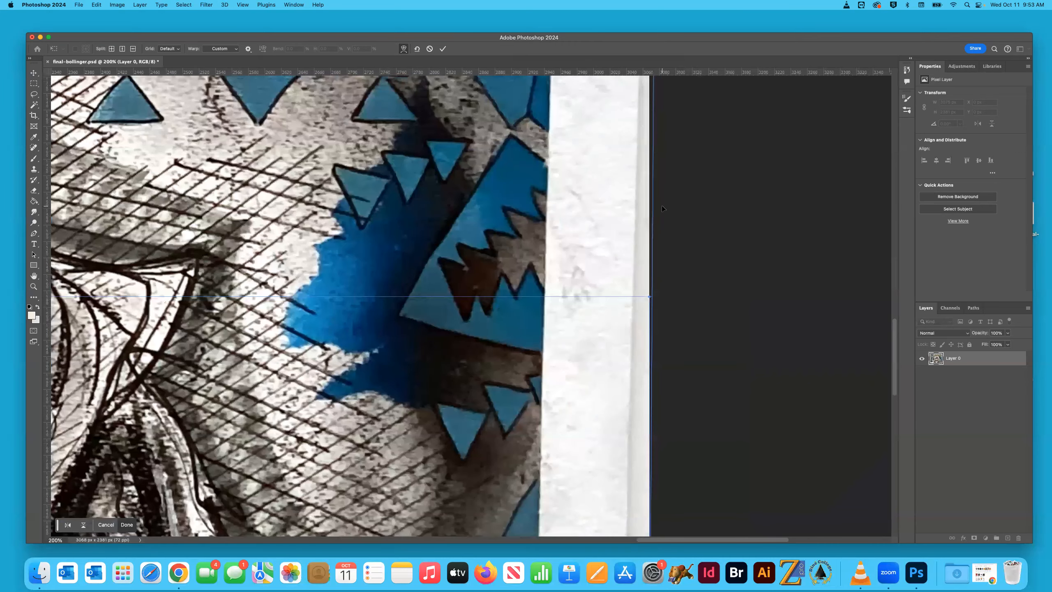
pyautogui.scroll(-2, 658, 212)
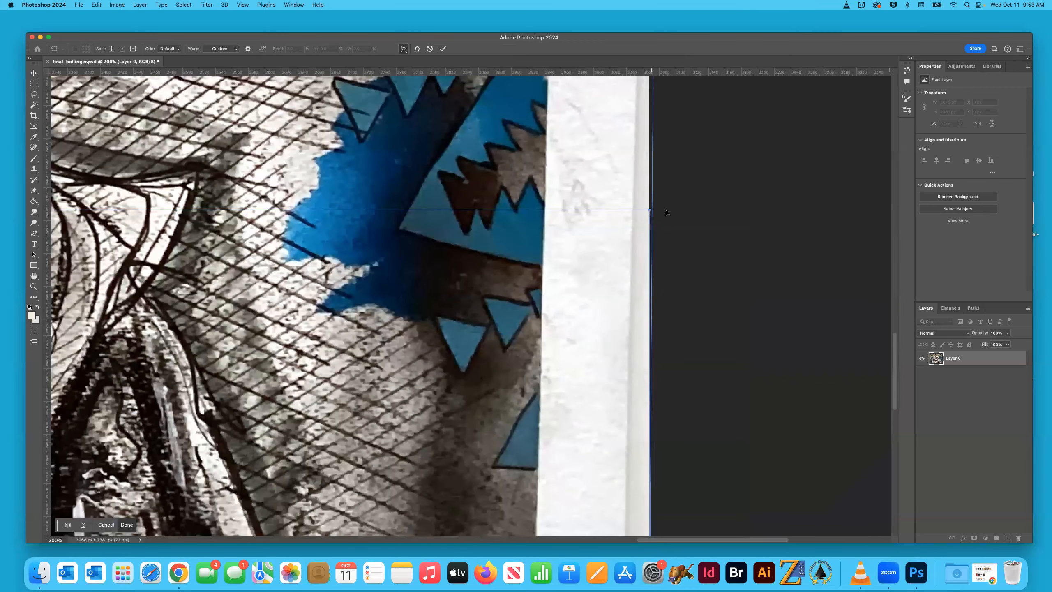
pyautogui.moveTo(665, 210); pyautogui.dragTo(667, 211)
pyautogui.scroll(-8, 667, 213)
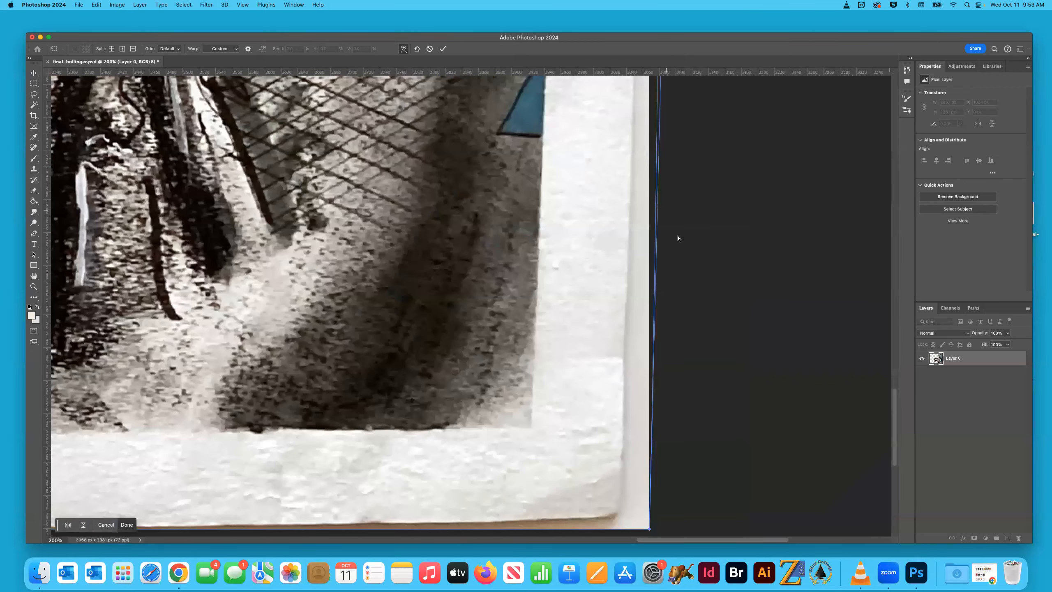
pyautogui.scroll(4, 678, 238)
pyautogui.scroll(5, 678, 238)
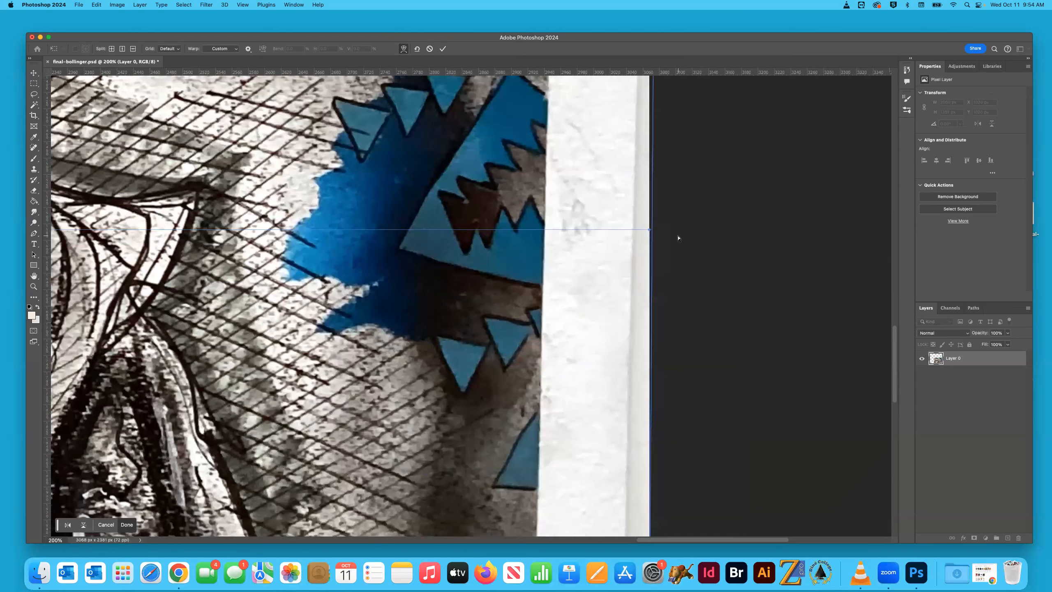
# Pull the warp's bottom-right corner outward past the canvas so the paper fills that corner.
pyautogui.scroll(-16, 678, 238)
pyautogui.scroll(2, 676, 235)
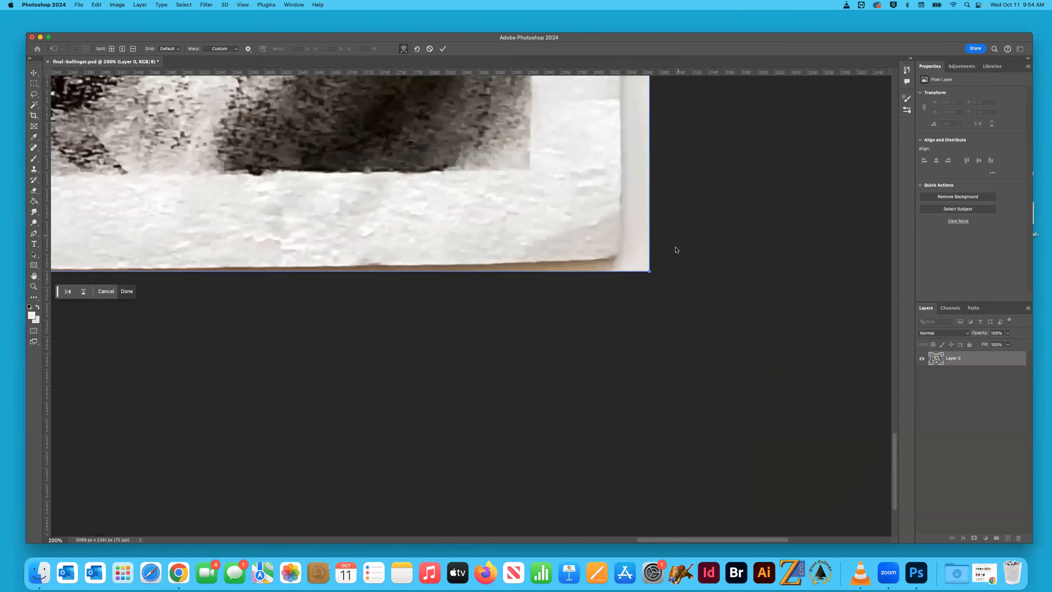
pyautogui.moveTo(651, 273); pyautogui.dragTo(684, 286)
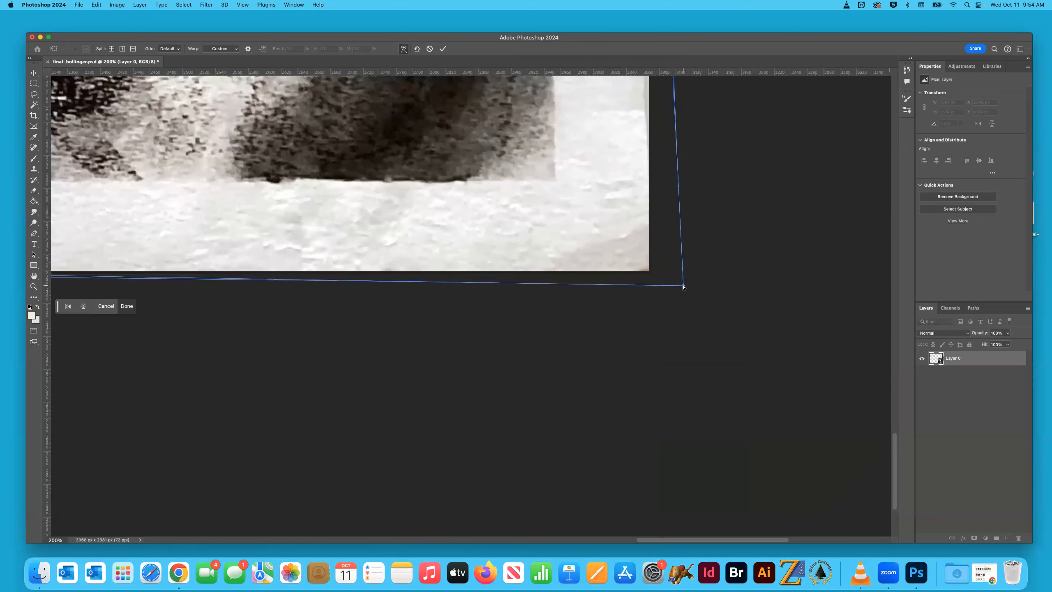
# Raise the warp's top-left corner slightly above the canvas to fit the paper's top edge.
pyautogui.scroll(10, 682, 286)
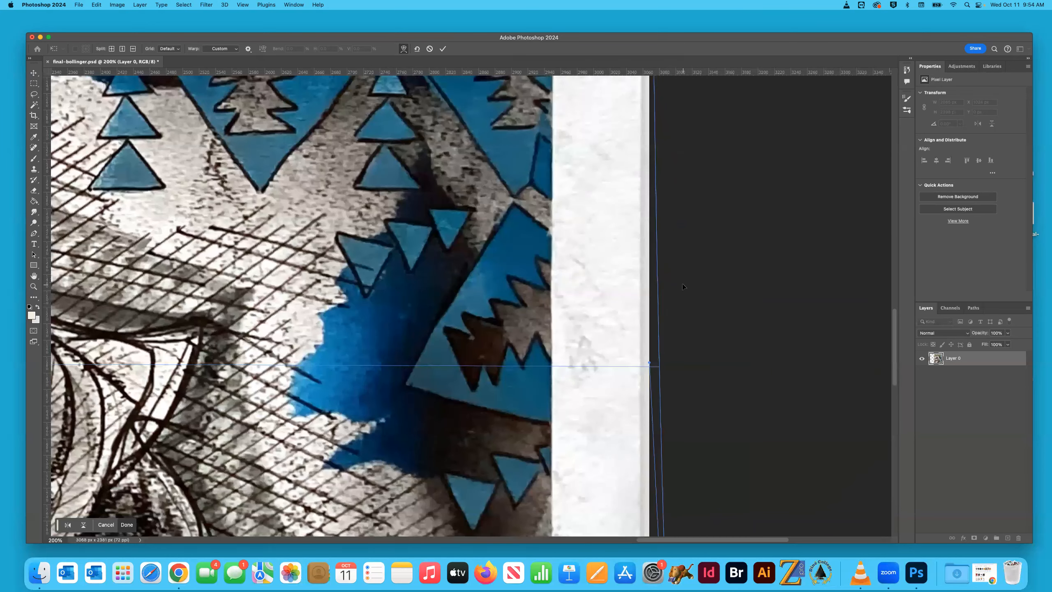
pyautogui.scroll(10, 683, 283)
pyautogui.hscroll(-15, 682, 283)
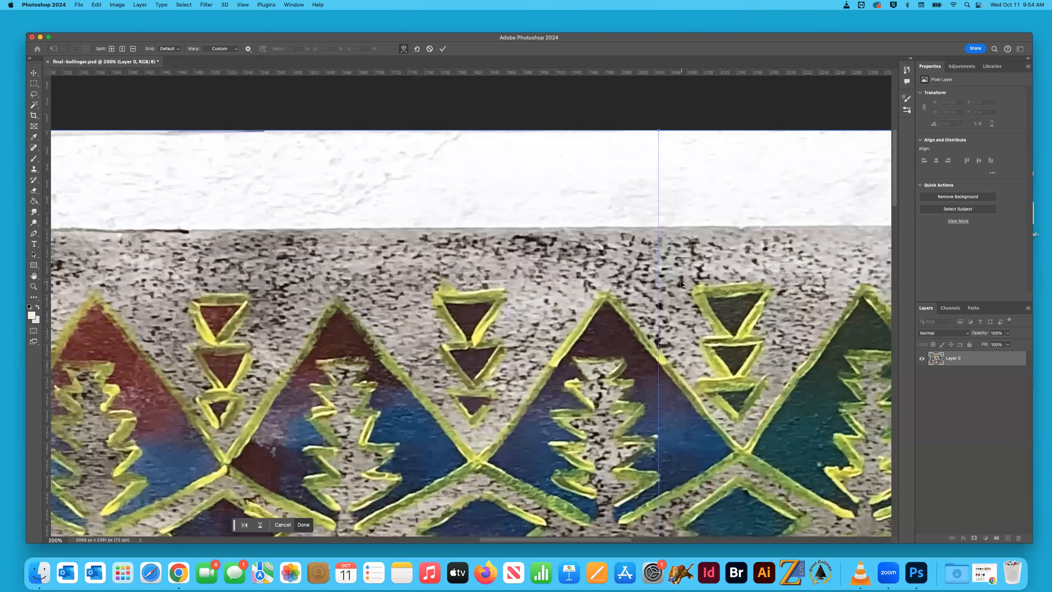
pyautogui.hscroll(-20, 354, 120)
pyautogui.moveTo(371, 131); pyautogui.dragTo(372, 122)
# Pull the warp's bottom-left corner down and outward so the paper fills that corner of the canvas.
pyautogui.scroll(-10, 372, 122)
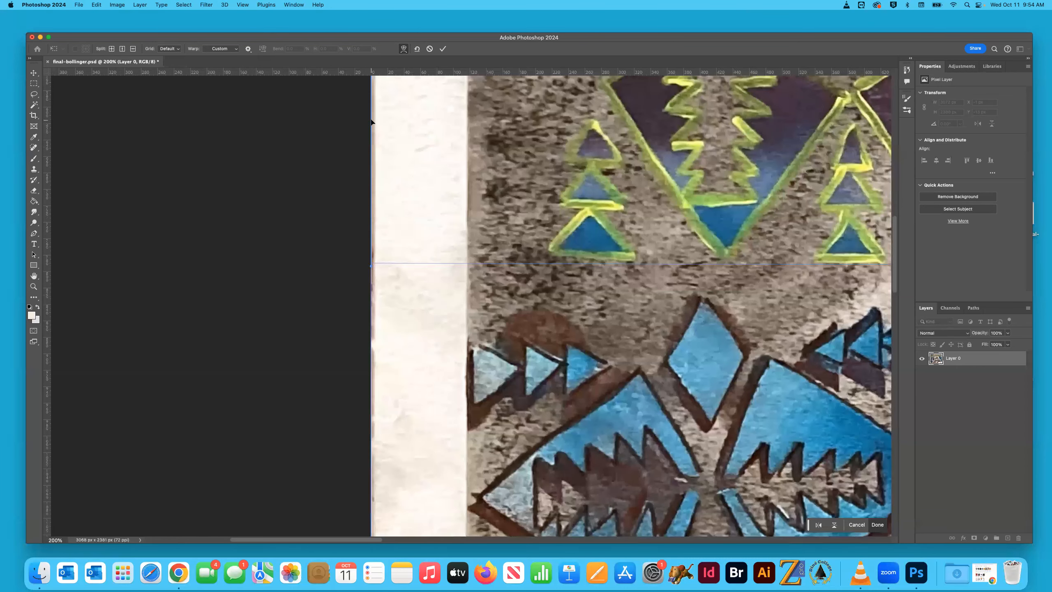
pyautogui.scroll(-10, 372, 122)
pyautogui.moveTo(371, 205); pyautogui.dragTo(351, 237)
# Adjust the warp's bottom edge at both vertical grid lines to align the paper's lower edge with the canvas.
pyautogui.hscroll(15, 358, 235)
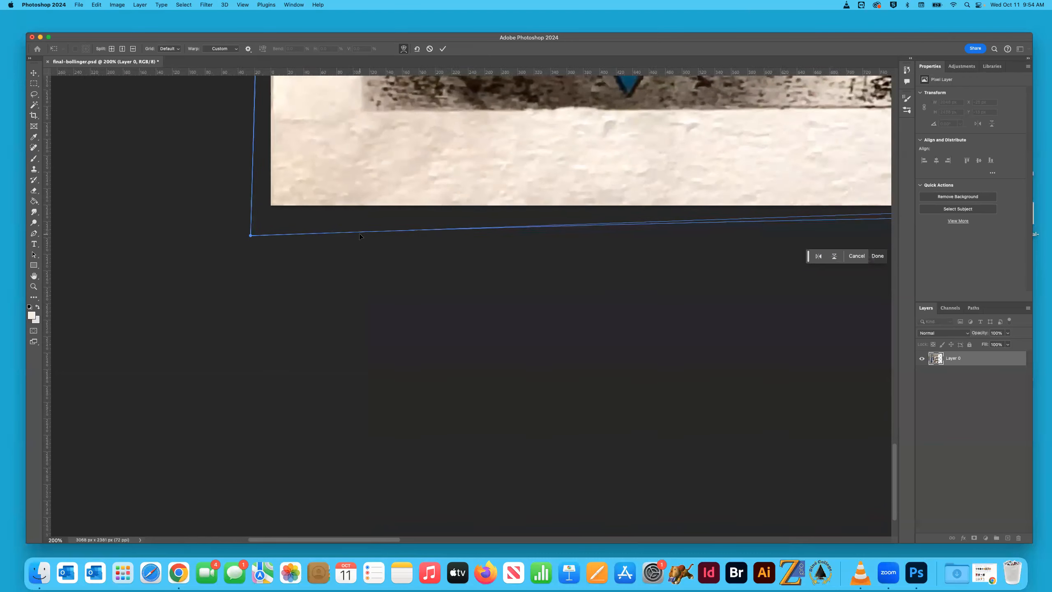
pyautogui.hscroll(5, 359, 235)
pyautogui.moveTo(608, 206)
pyautogui.mouseDown()
pyautogui.moveTo(609, 190)
pyautogui.moveTo(604, 208)
pyautogui.mouseUp()
pyautogui.hscroll(15, 605, 208)
pyautogui.hscroll(14, 605, 209)
pyautogui.moveTo(562, 207)
pyautogui.mouseDown()
pyautogui.moveTo(561, 180)
pyautogui.moveTo(561, 201)
pyautogui.mouseUp()
# Pull the warp's right edge at the lower horizontal grid line outward until the strip beside the paper leaves the canvas.
pyautogui.hscroll(20, 563, 201)
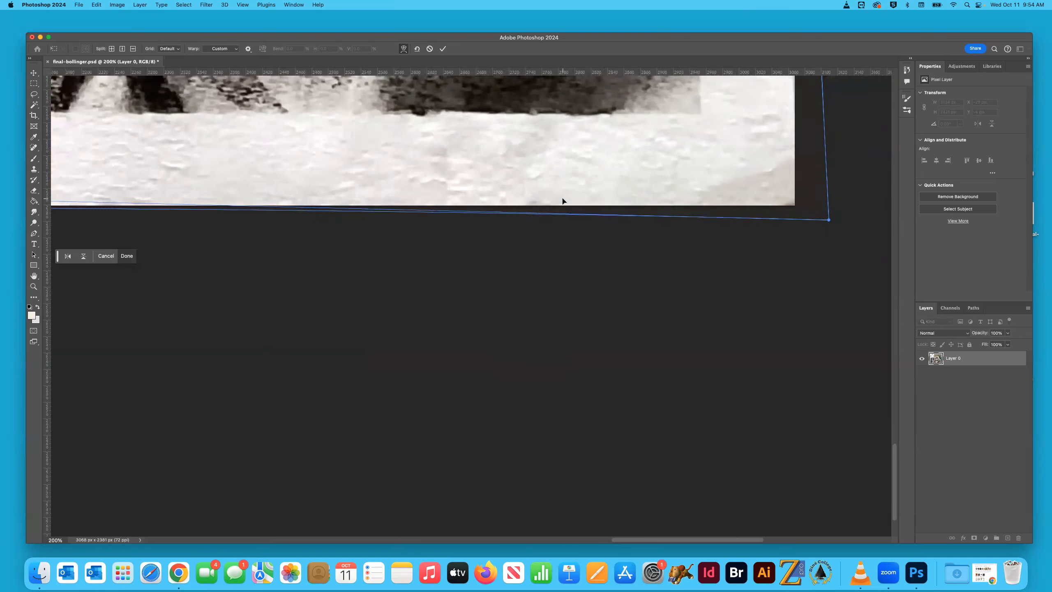
pyautogui.hscroll(12, 563, 199)
pyautogui.scroll(7, 562, 198)
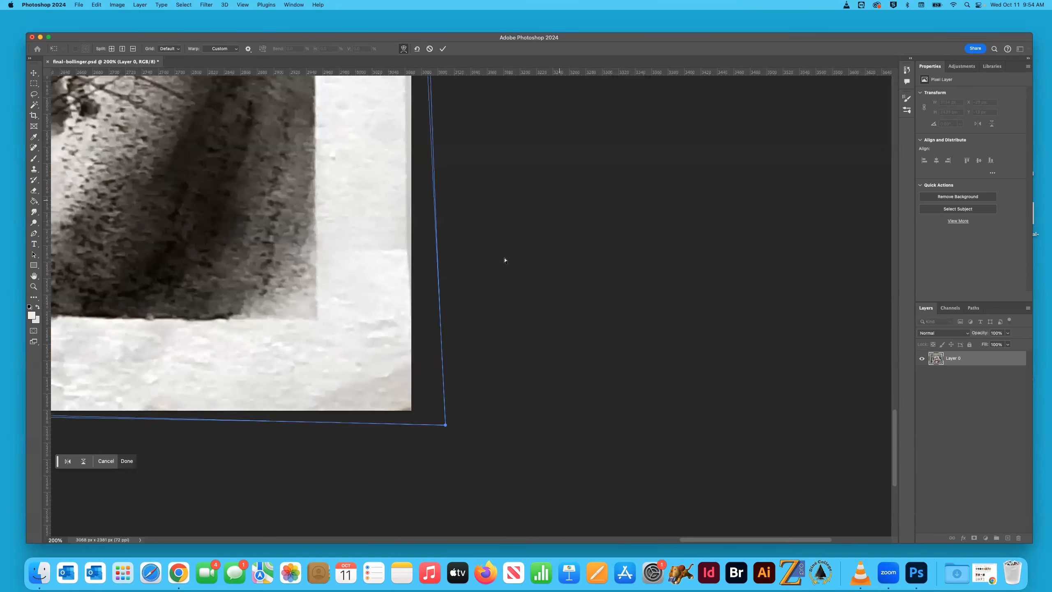
pyautogui.scroll(10, 494, 321)
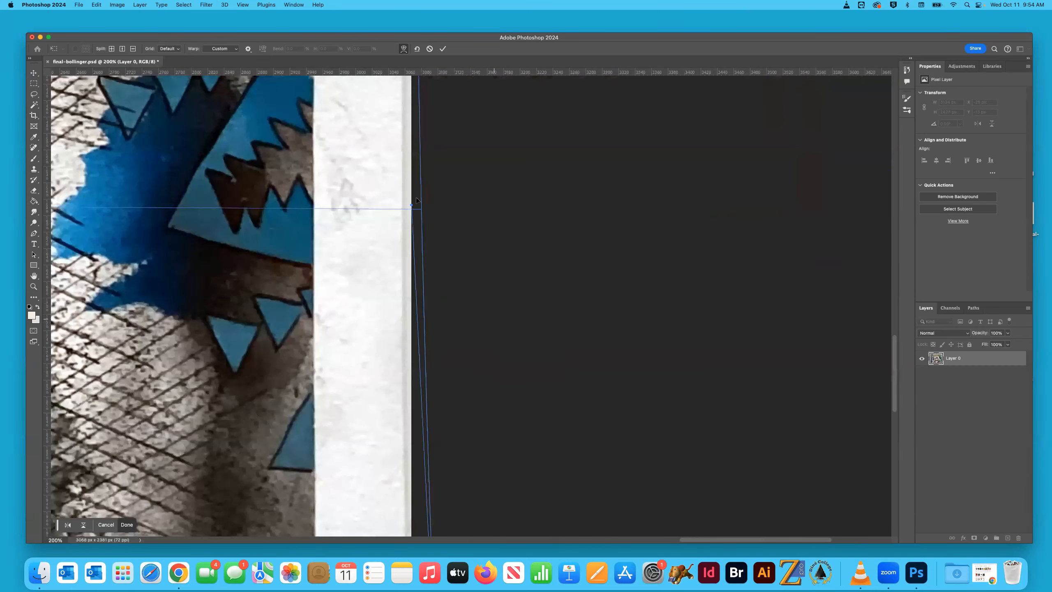
pyautogui.moveTo(412, 206); pyautogui.dragTo(435, 205)
# Move the warp's right edge slightly outward at the upper horizontal grid line to straighten that side.
pyautogui.scroll(8, 436, 206)
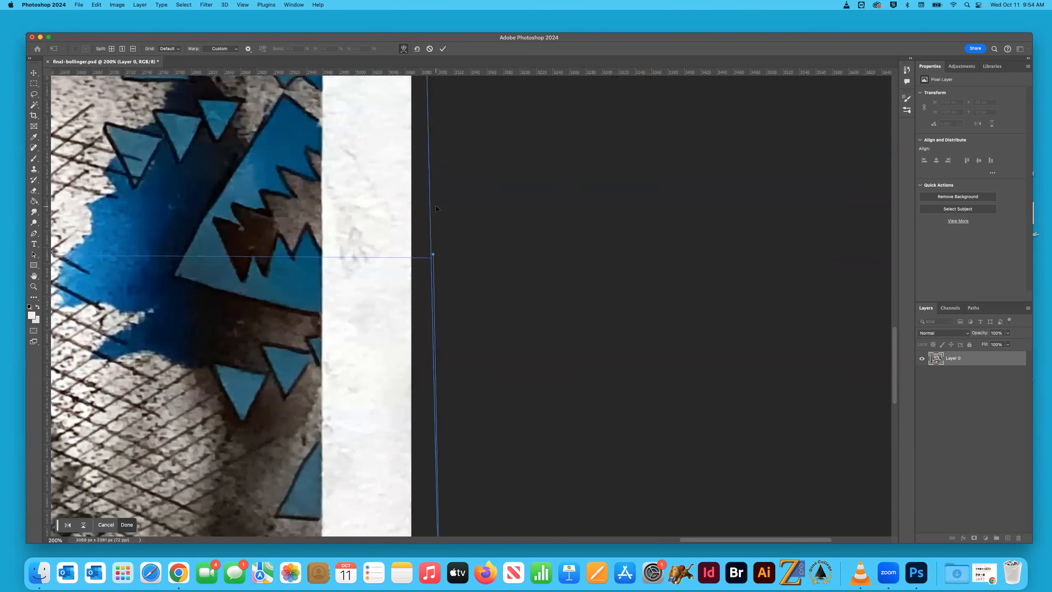
pyautogui.scroll(10, 435, 206)
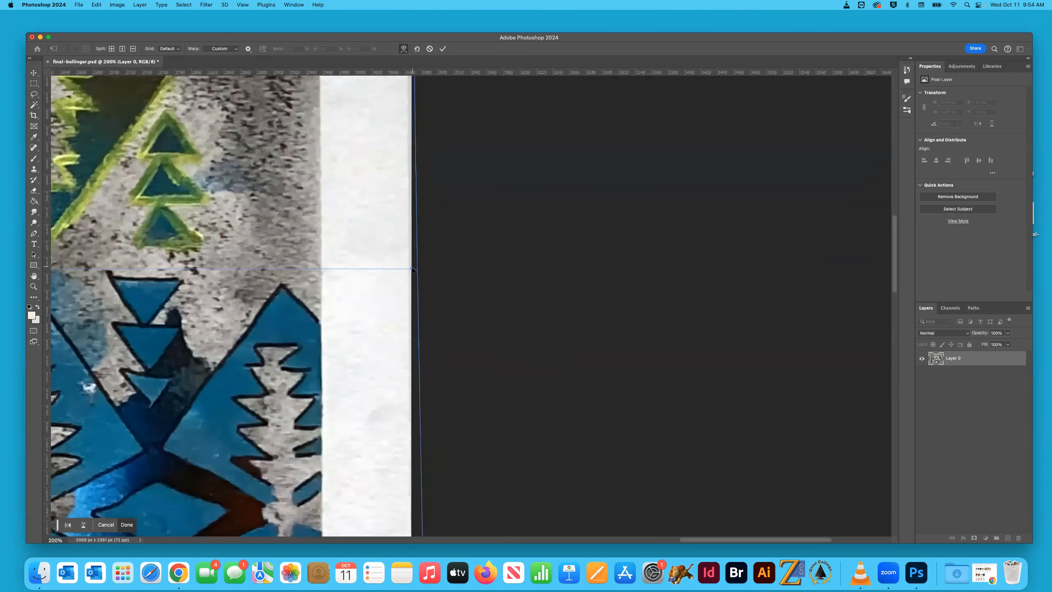
pyautogui.scroll(10, 412, 269)
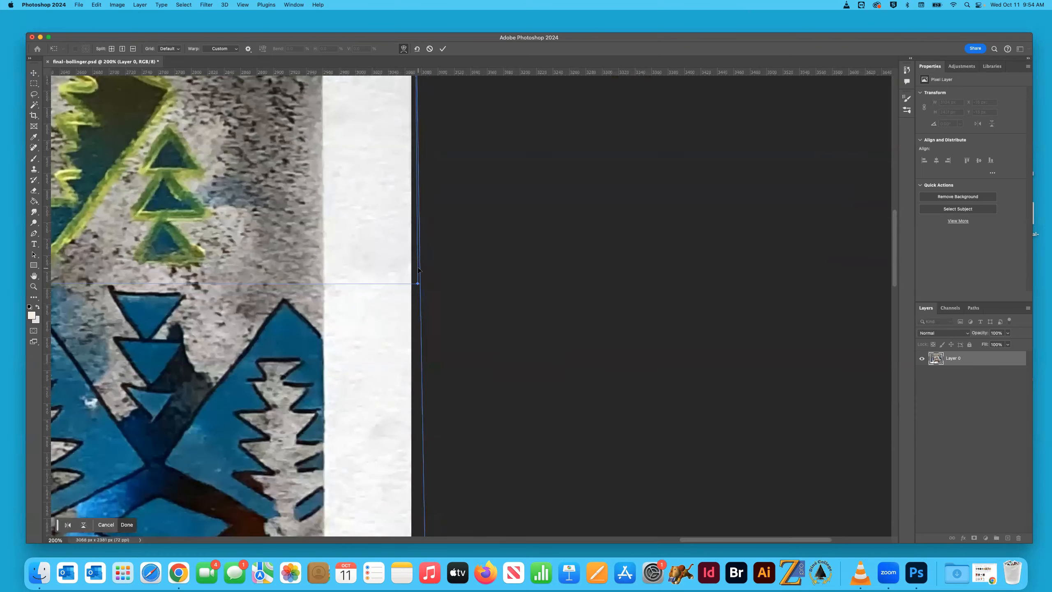
# Raise the warp's top edge slightly above the canvas at the first vertical grid line from the left.
pyautogui.scroll(3, 418, 269)
pyautogui.hscroll(-15, 418, 269)
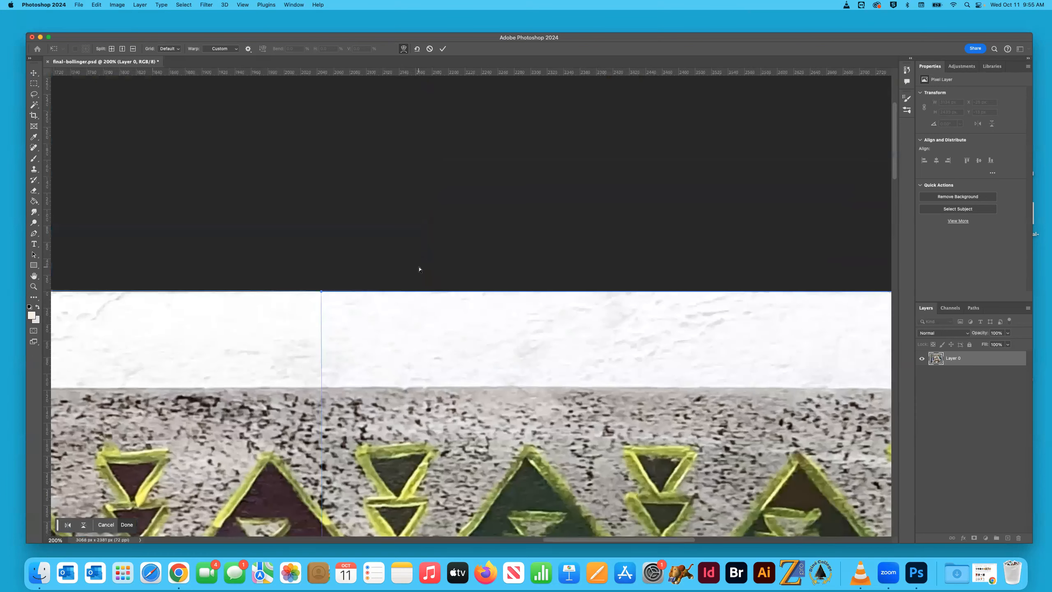
pyautogui.hscroll(-5, 518, 290)
pyautogui.hscroll(-4, 474, 294)
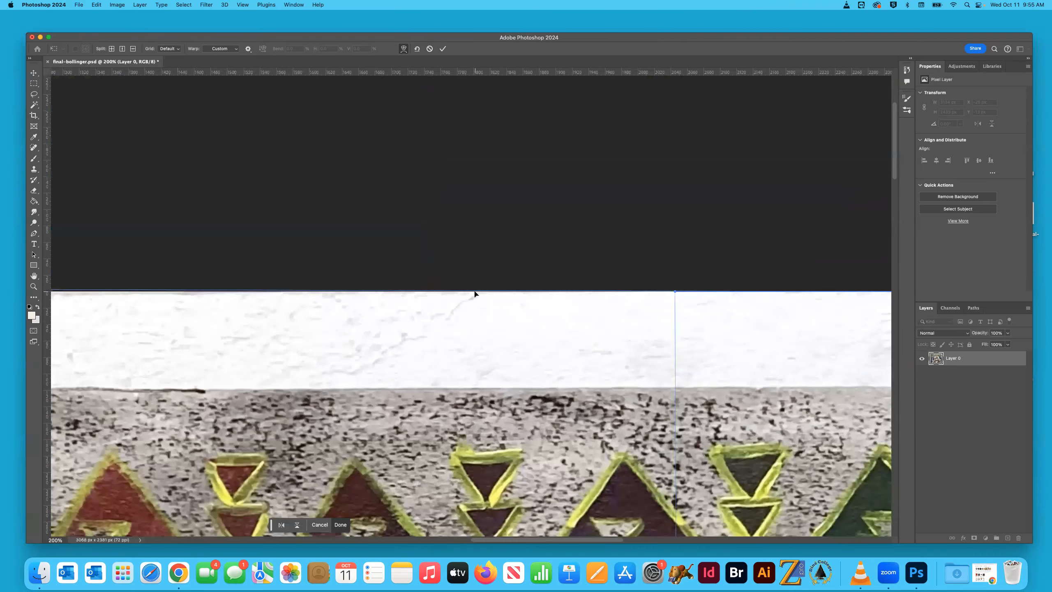
pyautogui.hscroll(-20, 475, 293)
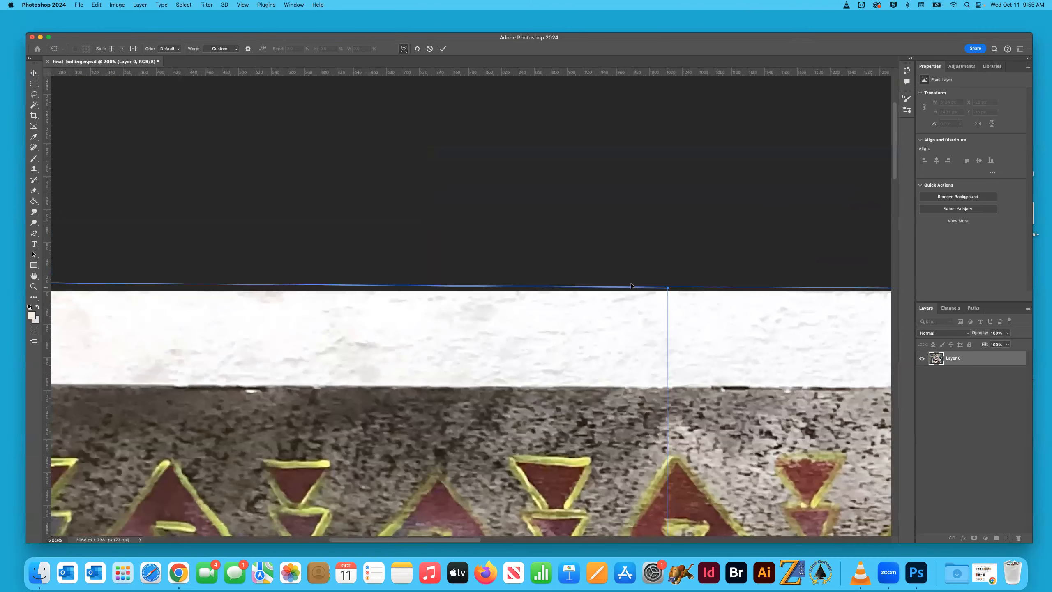
# Pull the warp's left edge slightly outward at the upper horizontal grid line to push the background strip off the canvas.
pyautogui.hscroll(-20, 631, 284)
pyautogui.scroll(-2, 631, 283)
pyautogui.scroll(-8, 630, 284)
pyautogui.hscroll(3, 631, 284)
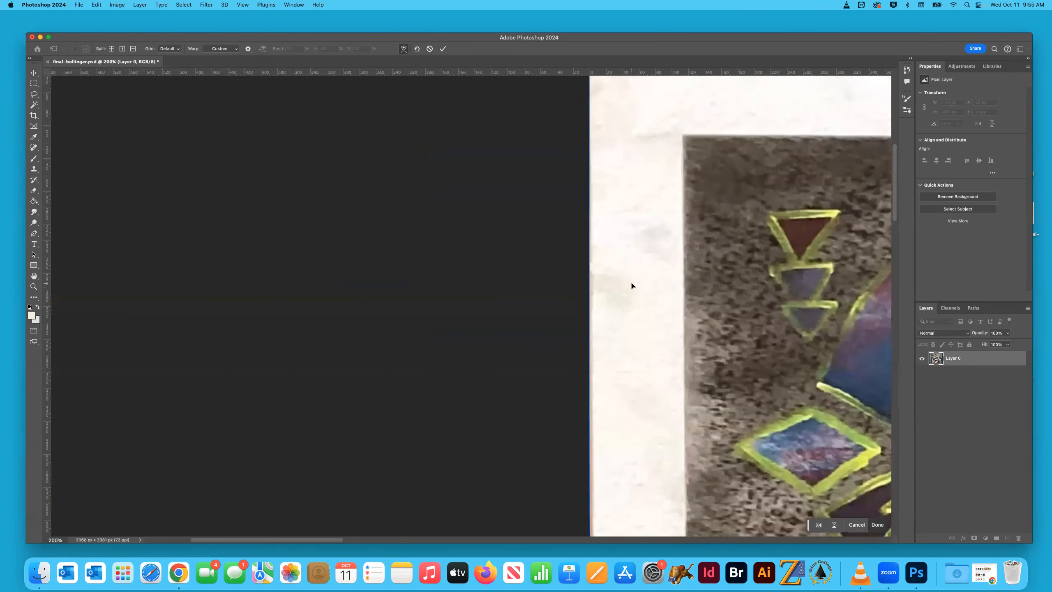
pyautogui.scroll(-4, 631, 285)
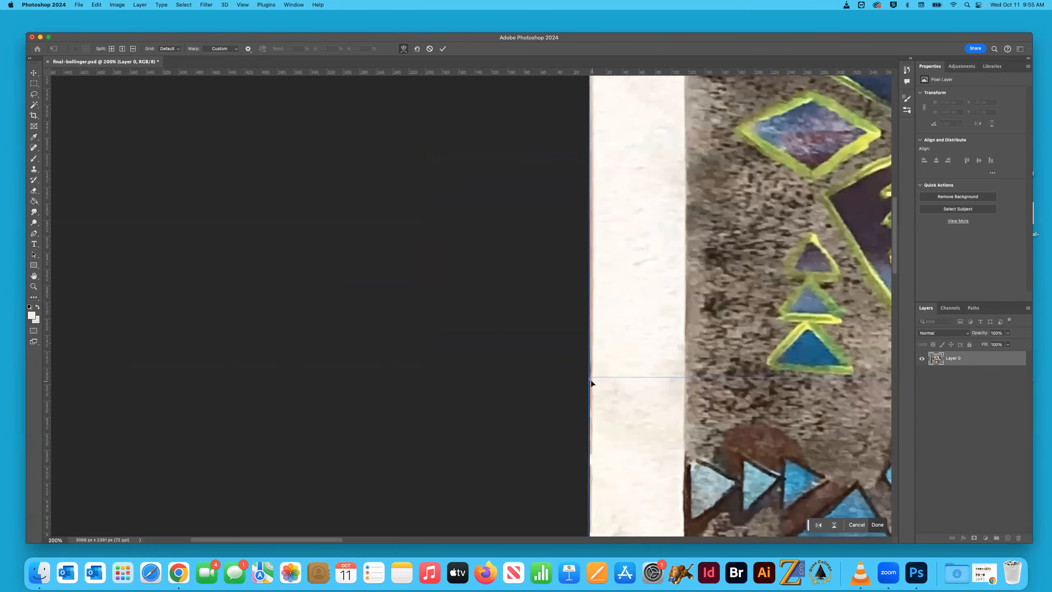
pyautogui.moveTo(589, 380); pyautogui.dragTo(583, 381)
# Nudge the warp's left edge outward at the lower horizontal grid line and check the paper down to the bottom-left corner.
pyautogui.scroll(-20, 583, 380)
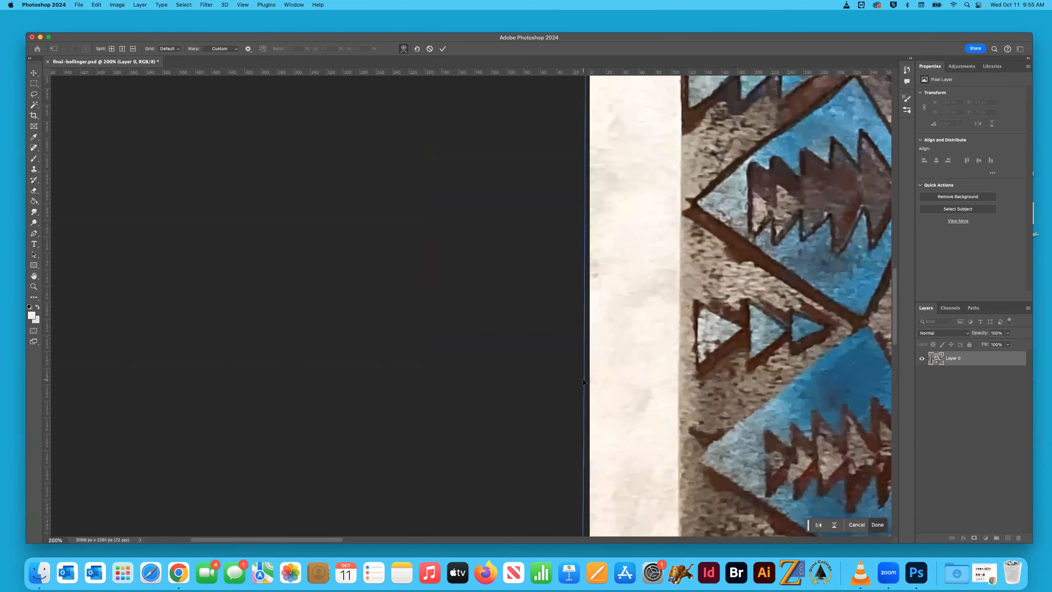
pyautogui.scroll(-15, 584, 381)
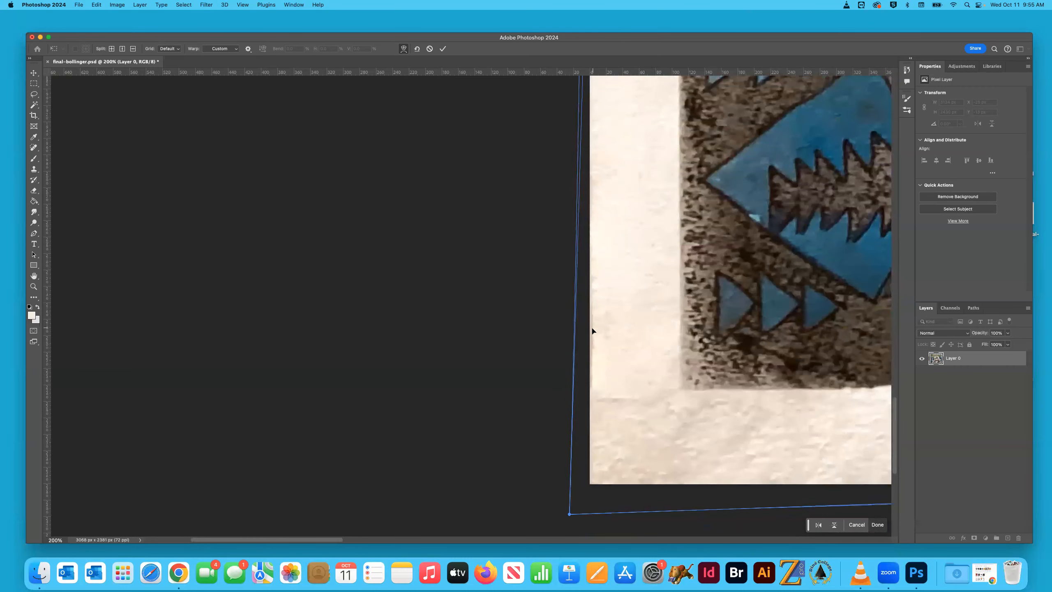
pyautogui.scroll(5, 592, 330)
pyautogui.scroll(6, 592, 329)
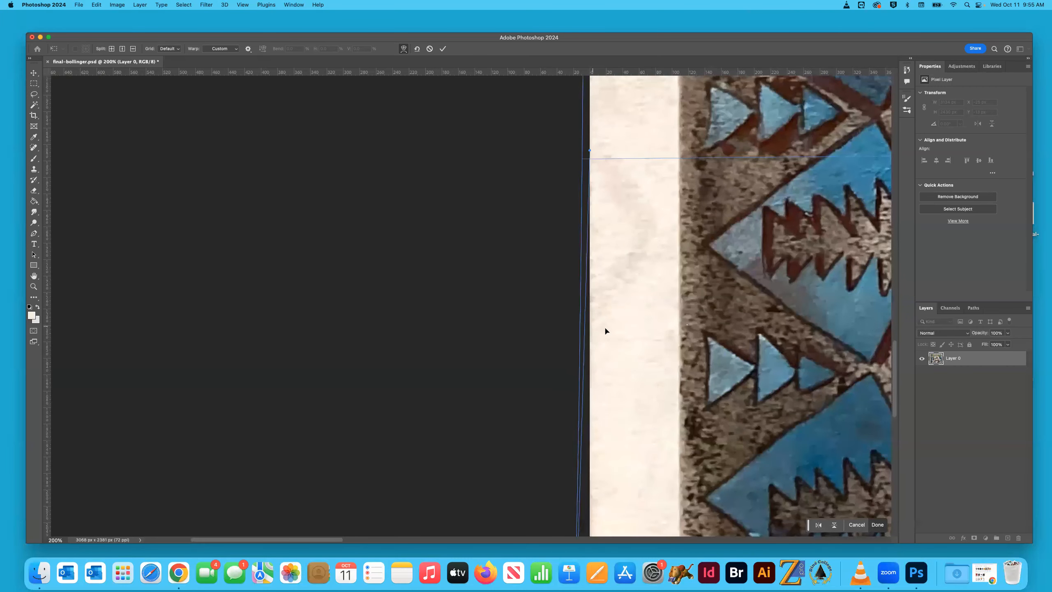
pyautogui.moveTo(589, 238); pyautogui.dragTo(587, 238)
pyautogui.scroll(-8, 599, 250)
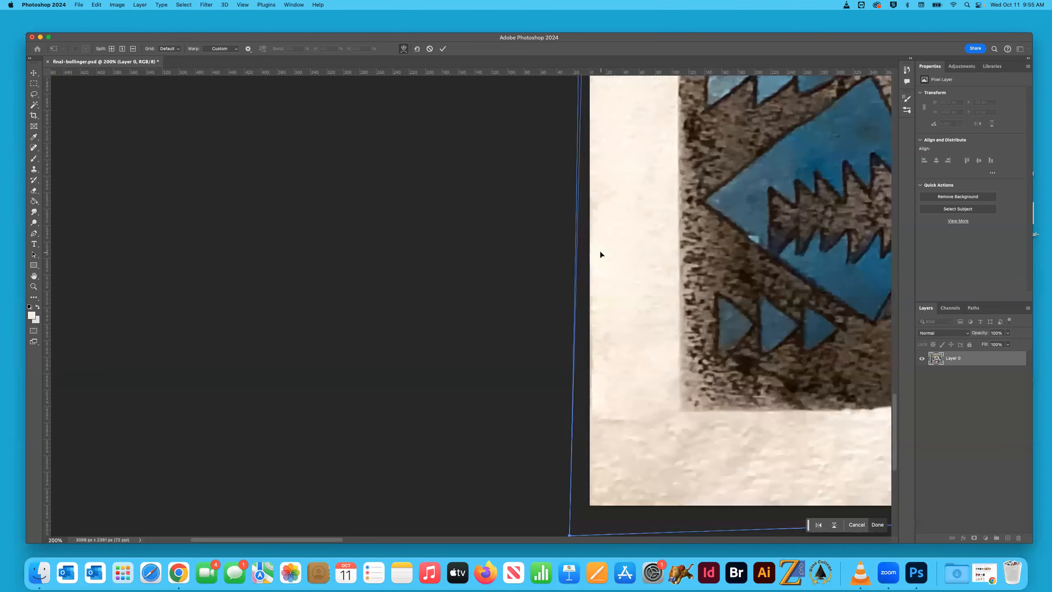
# Nudge the warp's bottom edge slightly outward at the first vertical grid line from the left and check the rest of that edge.
pyautogui.hscroll(8, 599, 250)
pyautogui.hscroll(10, 600, 252)
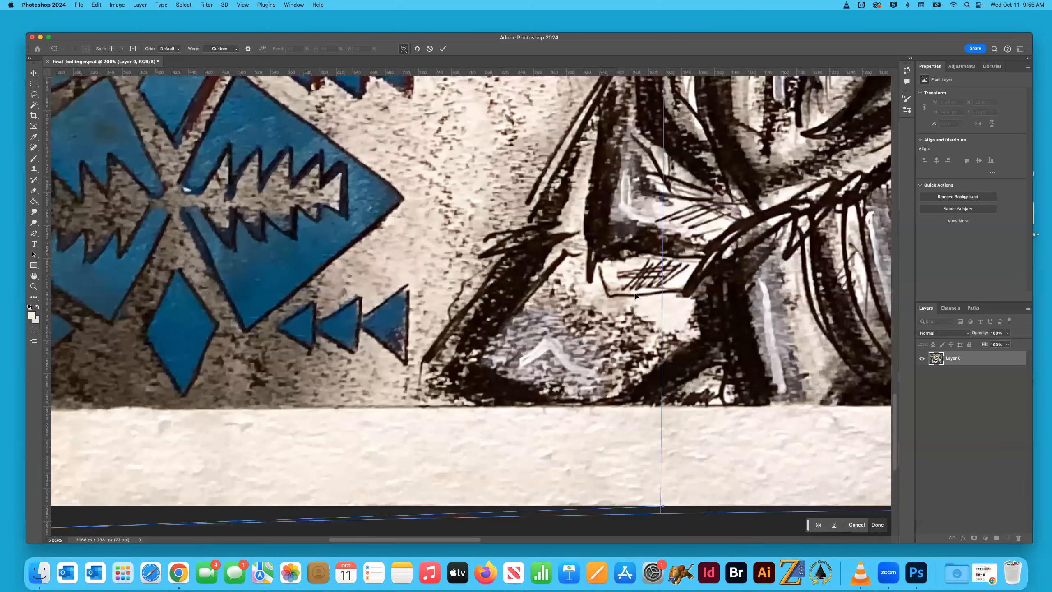
pyautogui.scroll(-3, 663, 405)
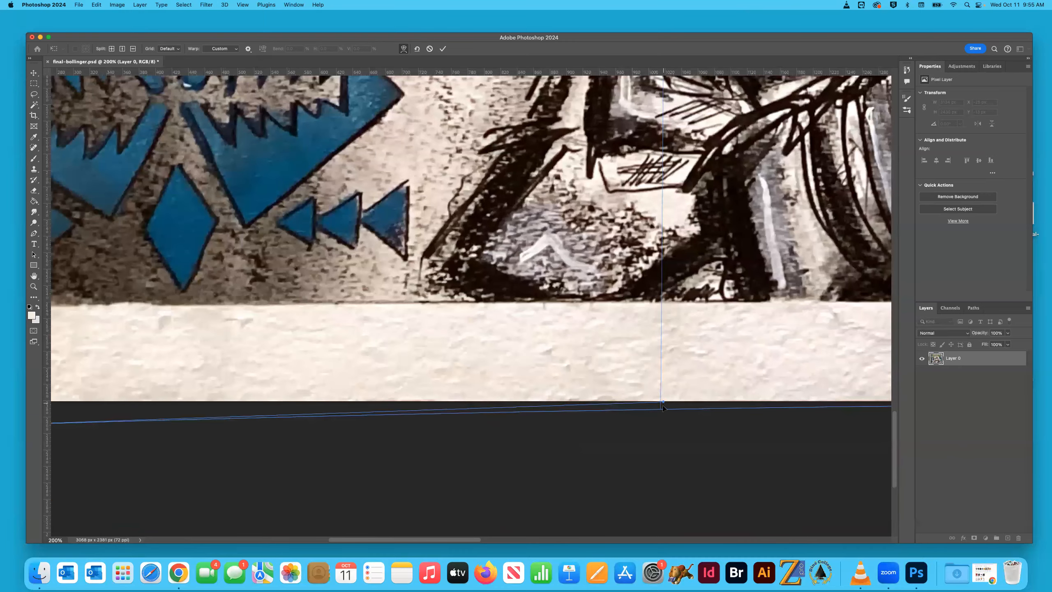
pyautogui.moveTo(663, 405); pyautogui.dragTo(663, 397)
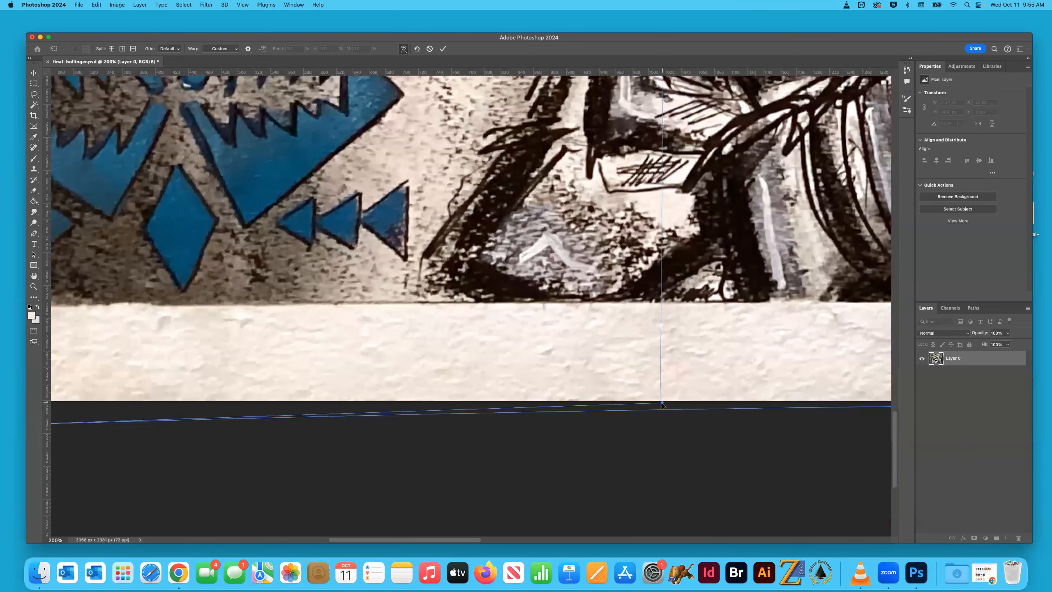
pyautogui.hscroll(1, 663, 404)
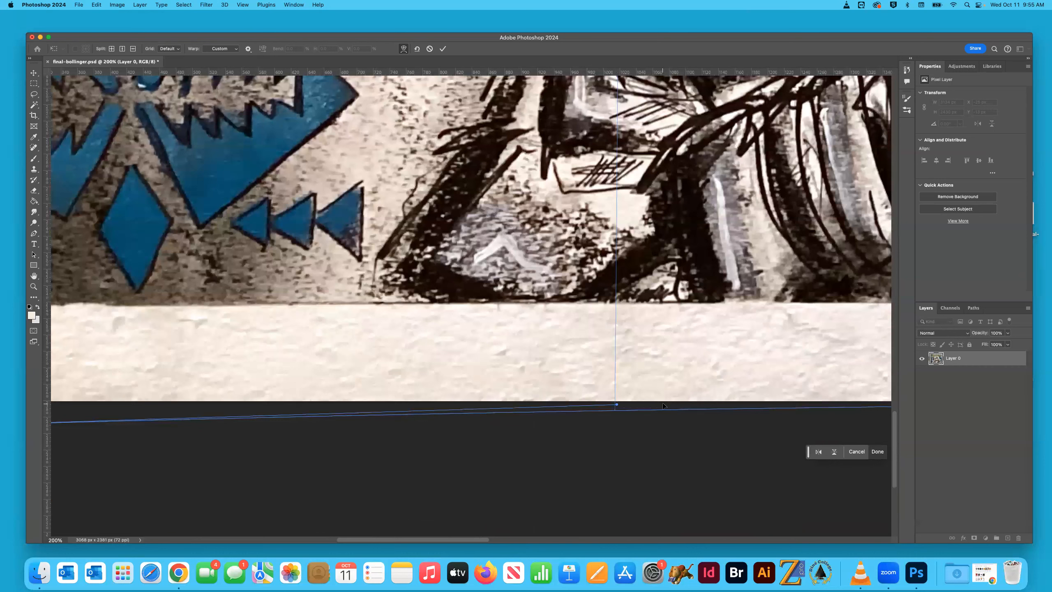
pyautogui.hscroll(10, 663, 405)
pyautogui.hscroll(3, 663, 405)
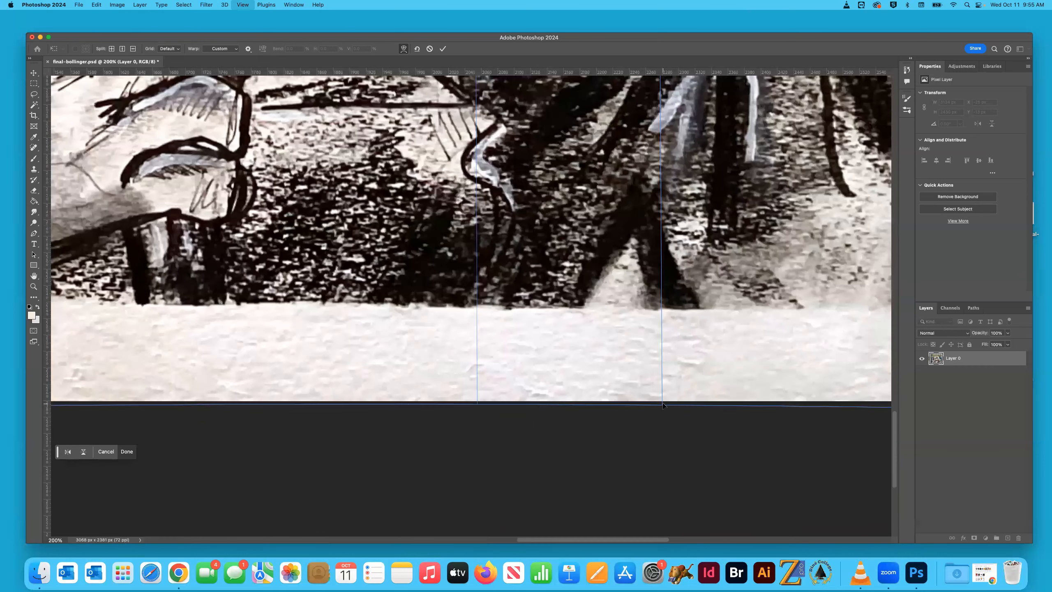
# Apply the warp to the artwork layer and switch to the Crop tool with the whole image in view.
pyautogui.press('super+0')
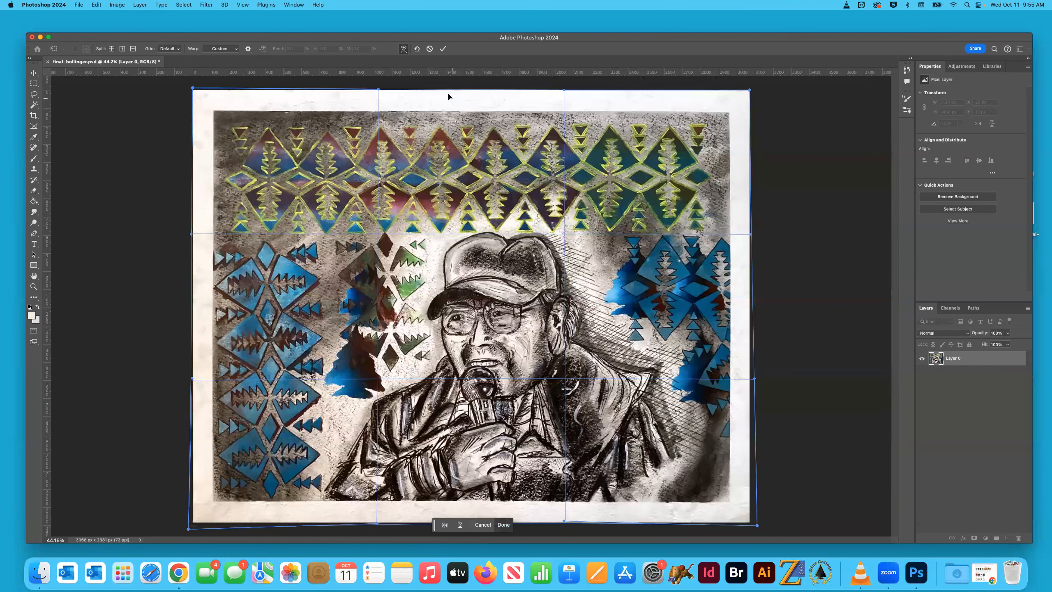
pyautogui.click(444, 48)
pyautogui.press('c')
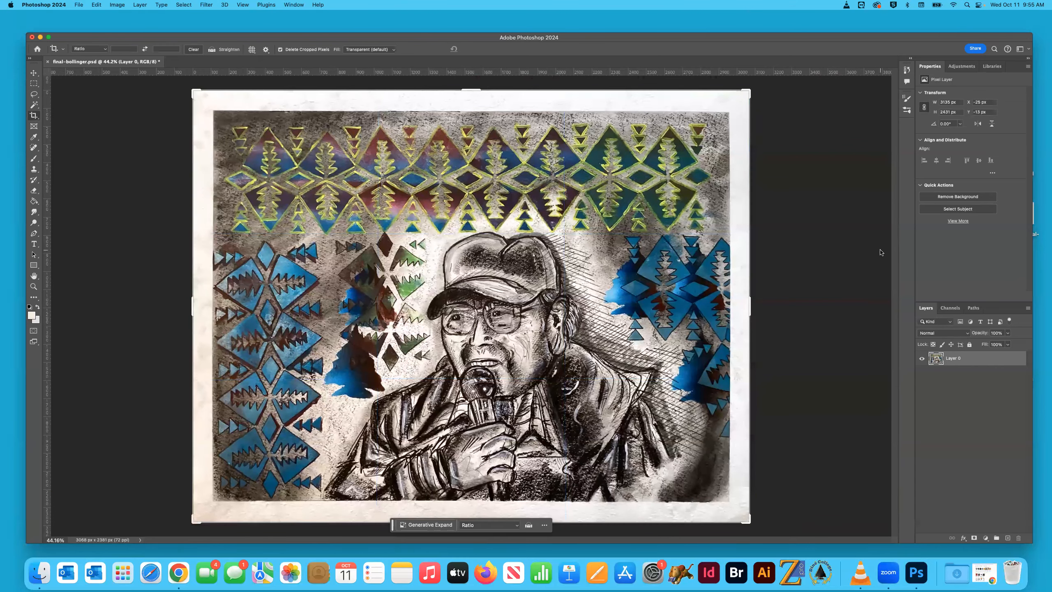
# Save the corrected artwork to its existing Photoshop file and close the document.
pyautogui.press('super+s')
pyautogui.press('super+w')
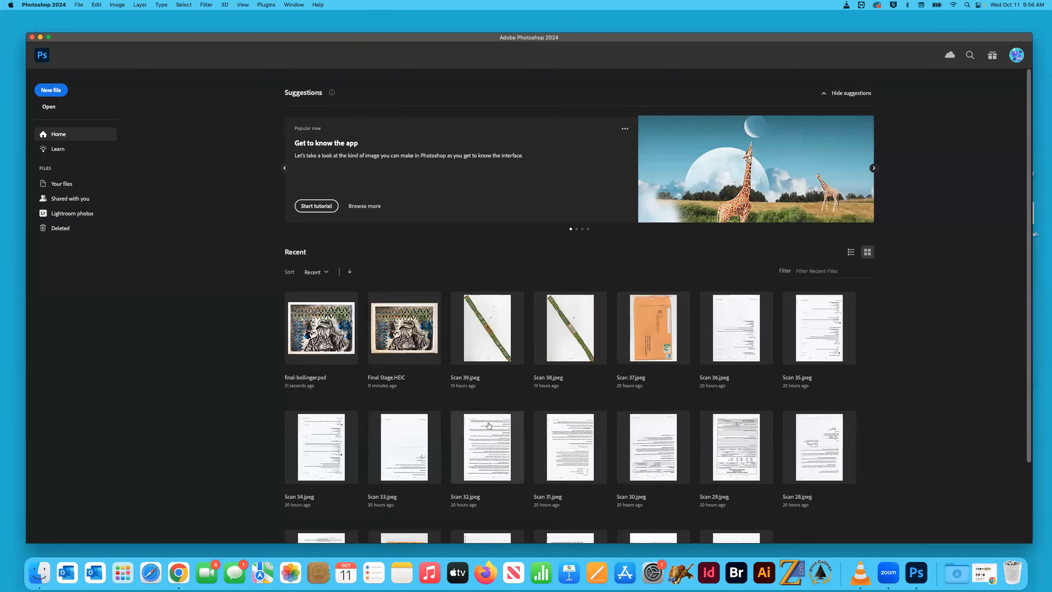